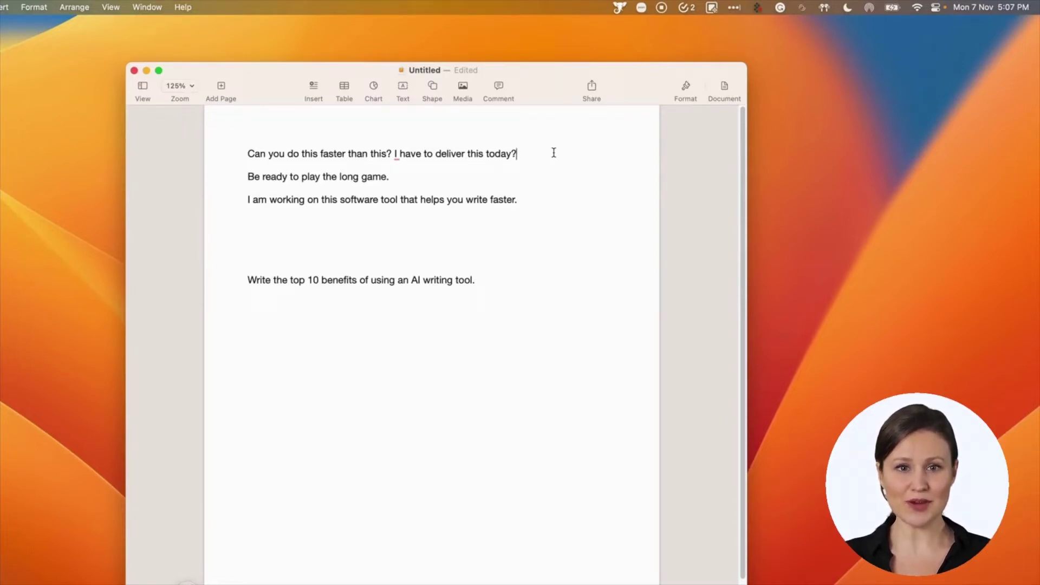
Rewrite the first line with Elephas Friendly as 'Could you possibly do this a bit quicker?'
{"action": "key", "text": "super+shift+Left"}
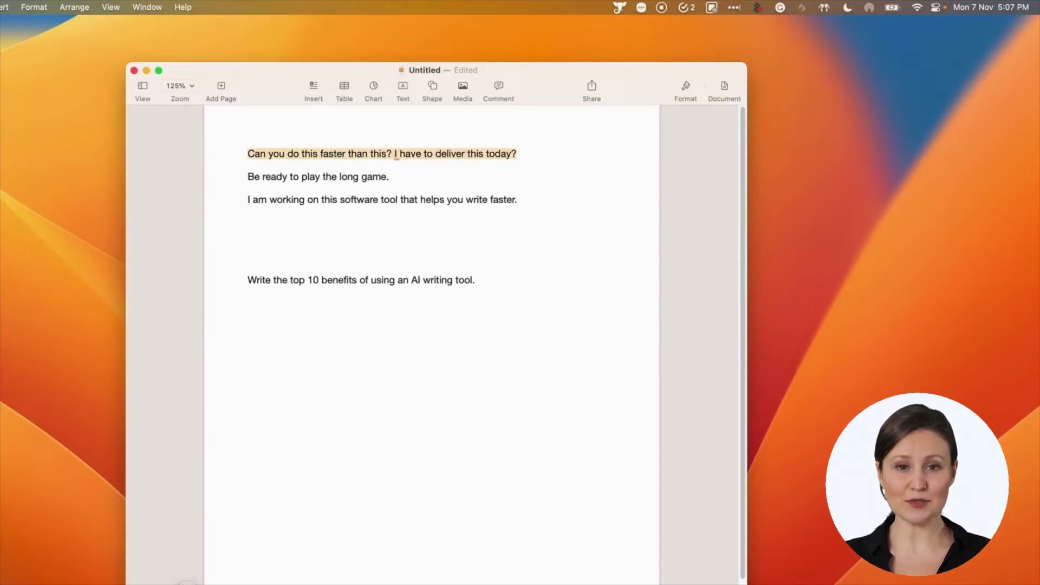
{"action": "left_click", "coordinate": [619, 7]}
{"action": "mouse_move", "coordinate": [628, 23]}
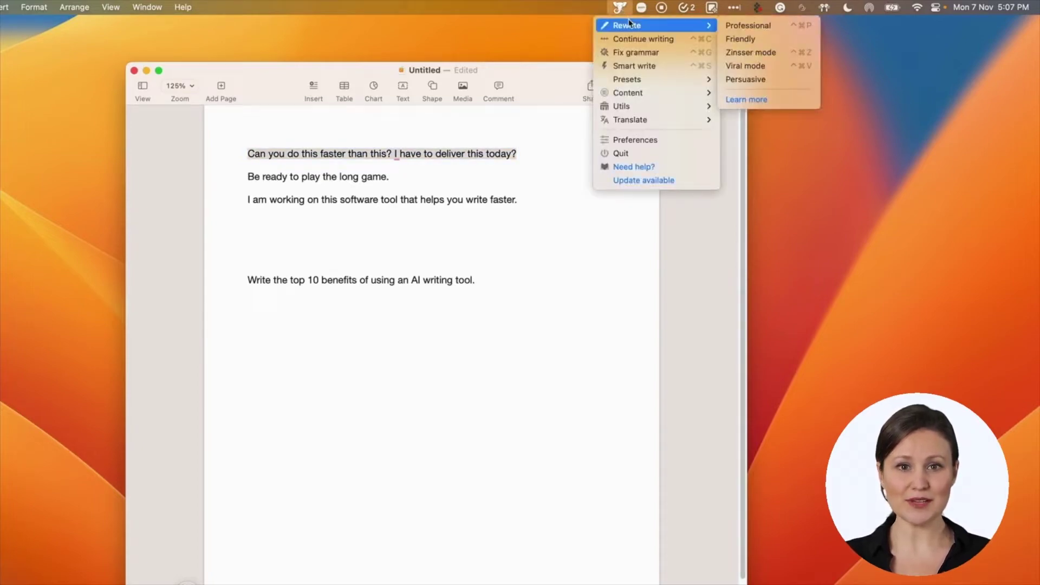
{"action": "left_click", "coordinate": [738, 39]}
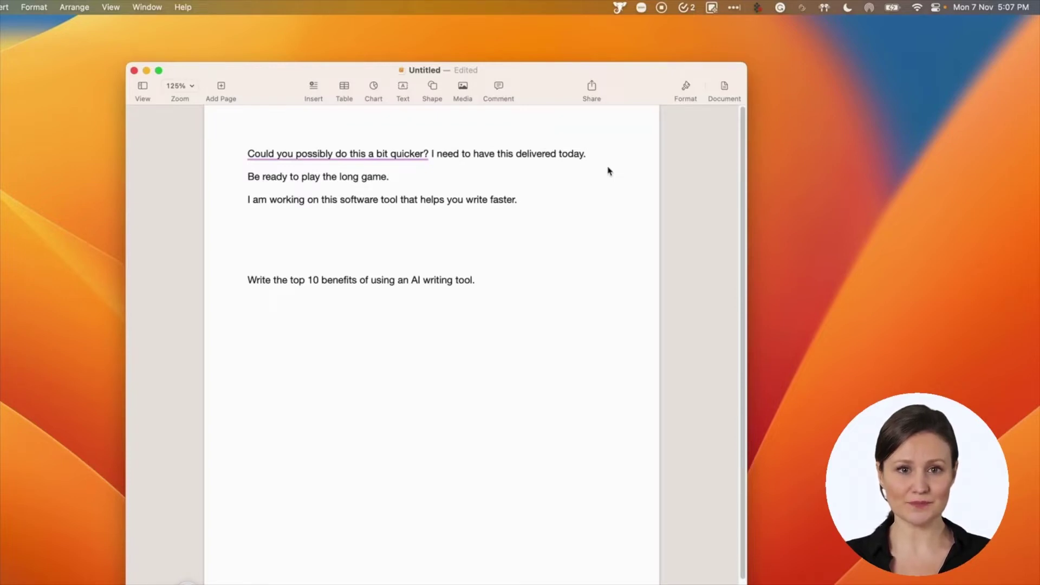
{"action": "key", "text": "Right"}
{"action": "key", "text": "super+Right"}
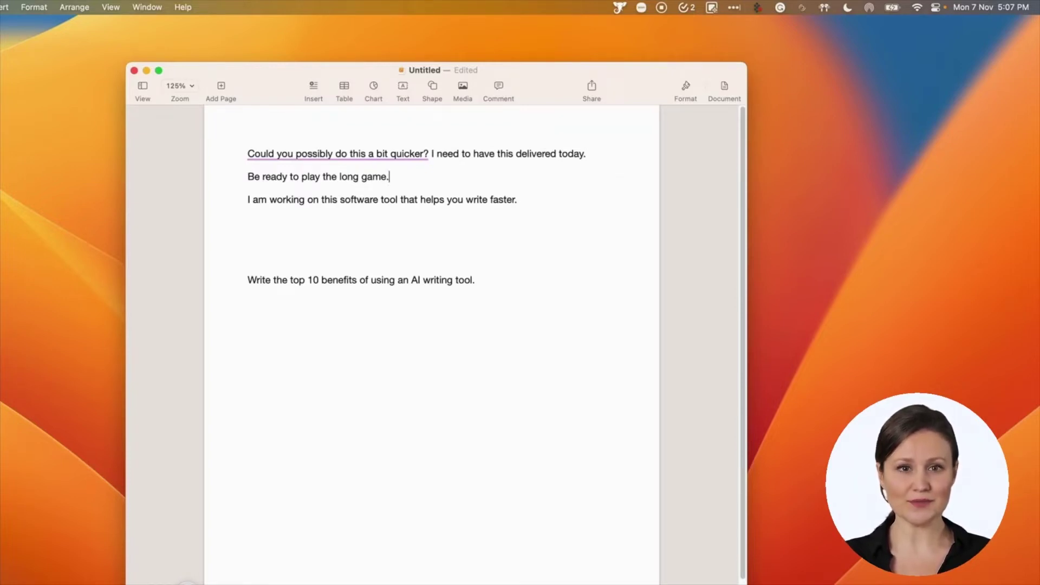
Expand 'Be ready to play the long game.' into a full paragraph using Elephas Viral mode
{"action": "key", "text": "shift+super+Left"}
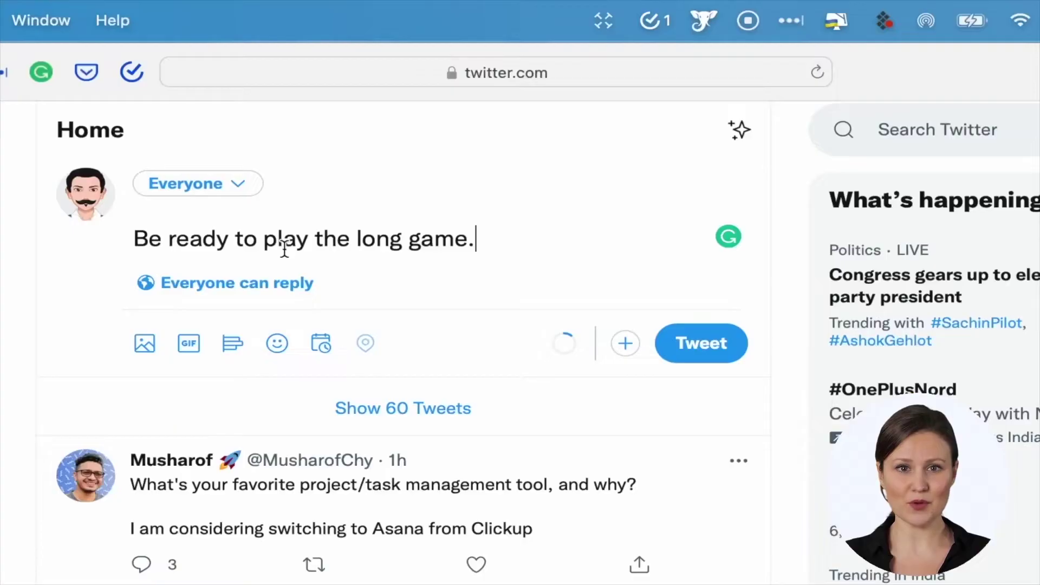
{"action": "key", "text": "shift+super+Left"}
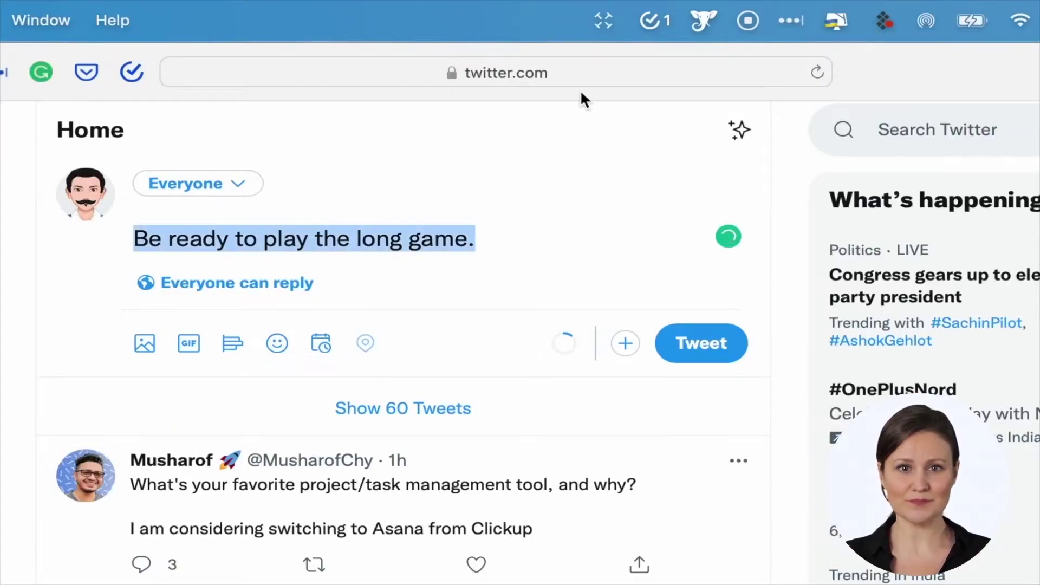
{"action": "left_click", "coordinate": [703, 20]}
{"action": "mouse_move", "coordinate": [727, 63]}
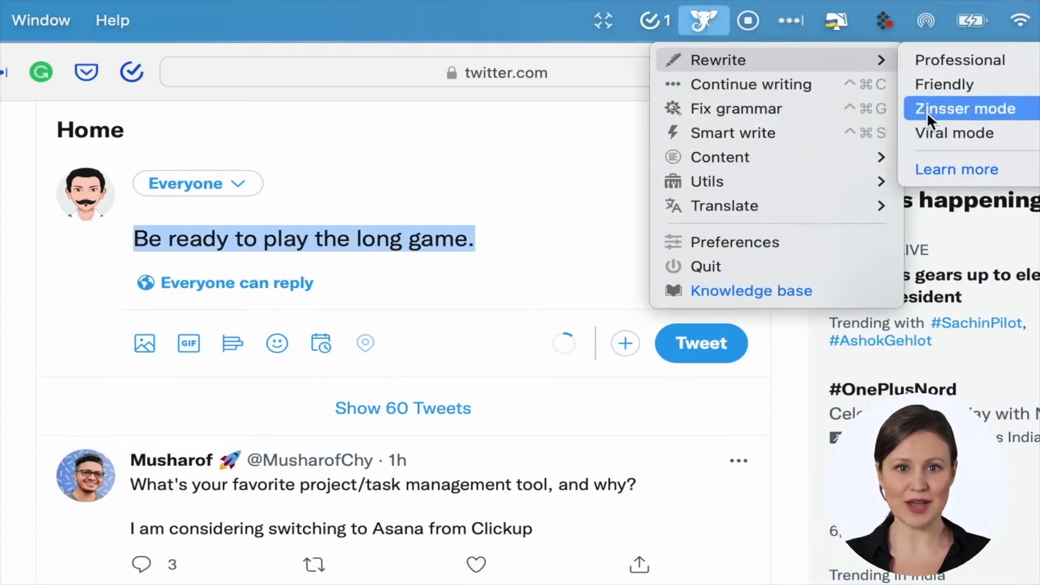
{"action": "left_click", "coordinate": [928, 128]}
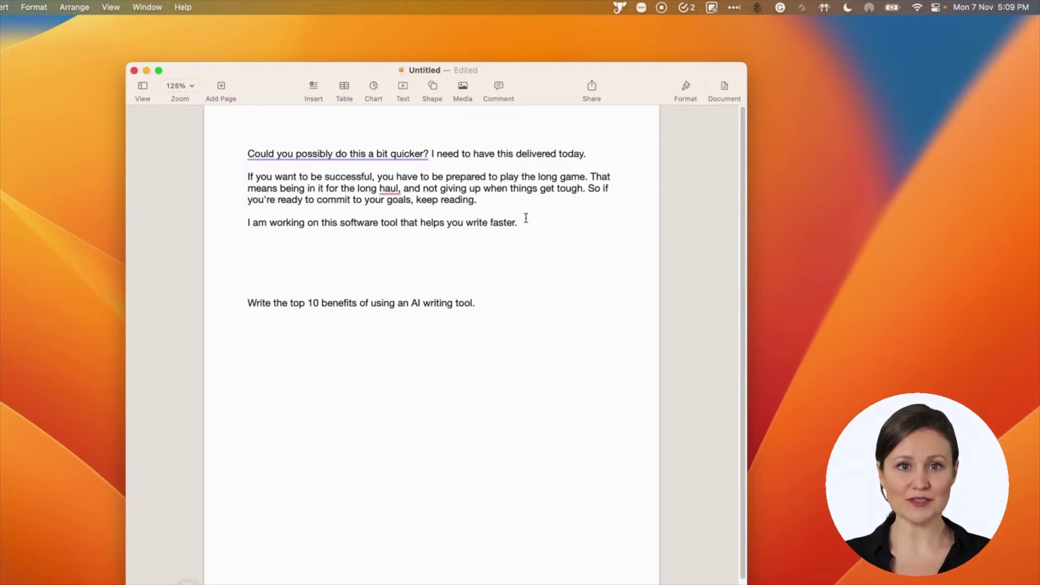
Rewrite the software tool line in Elephas's Persuasive style to stress faster writing and productivity
{"action": "triple_click", "coordinate": [530, 224]}
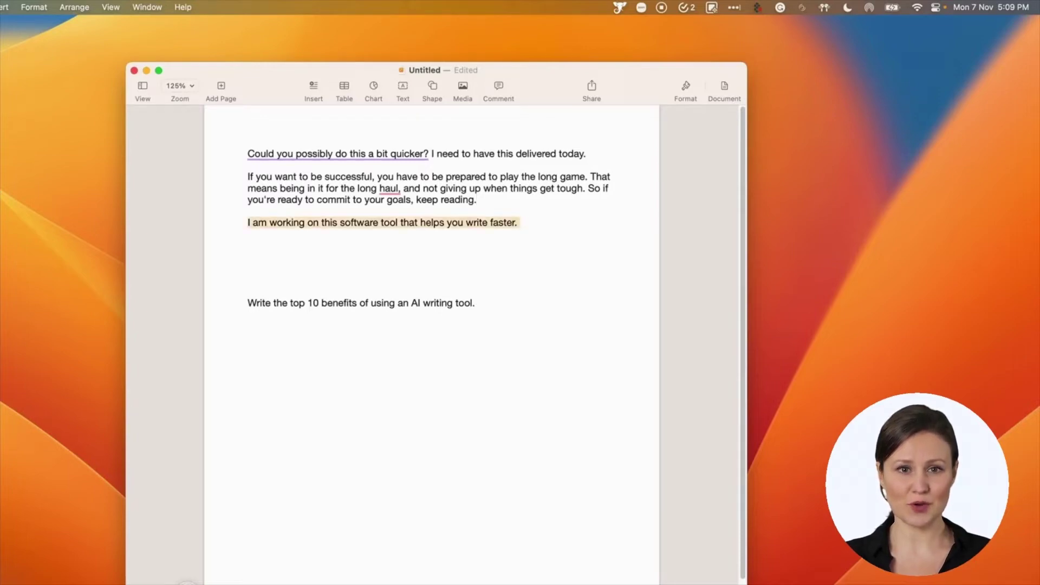
{"action": "left_click", "coordinate": [620, 7]}
{"action": "mouse_move", "coordinate": [645, 25]}
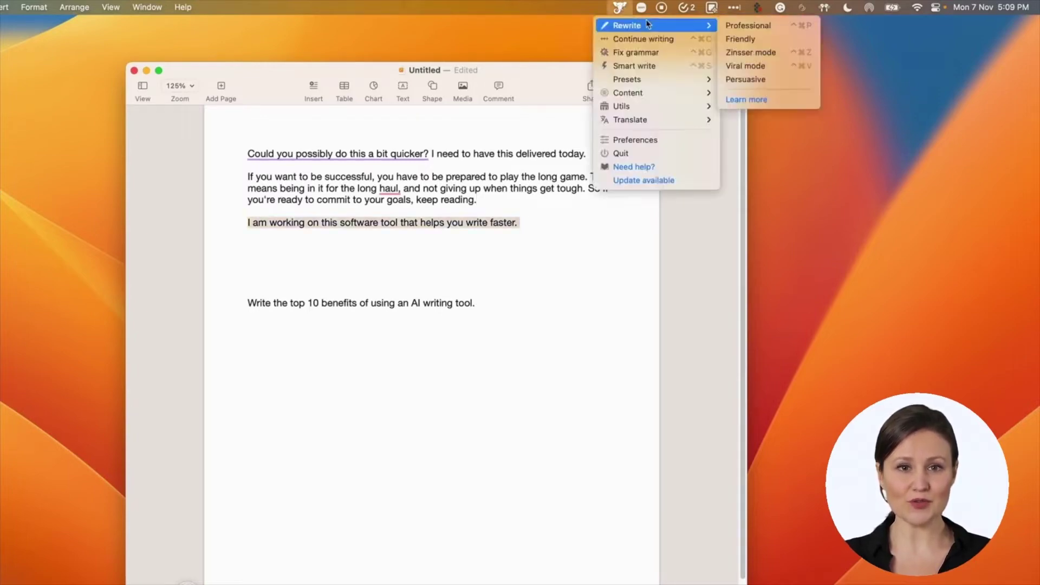
{"action": "left_click", "coordinate": [758, 79]}
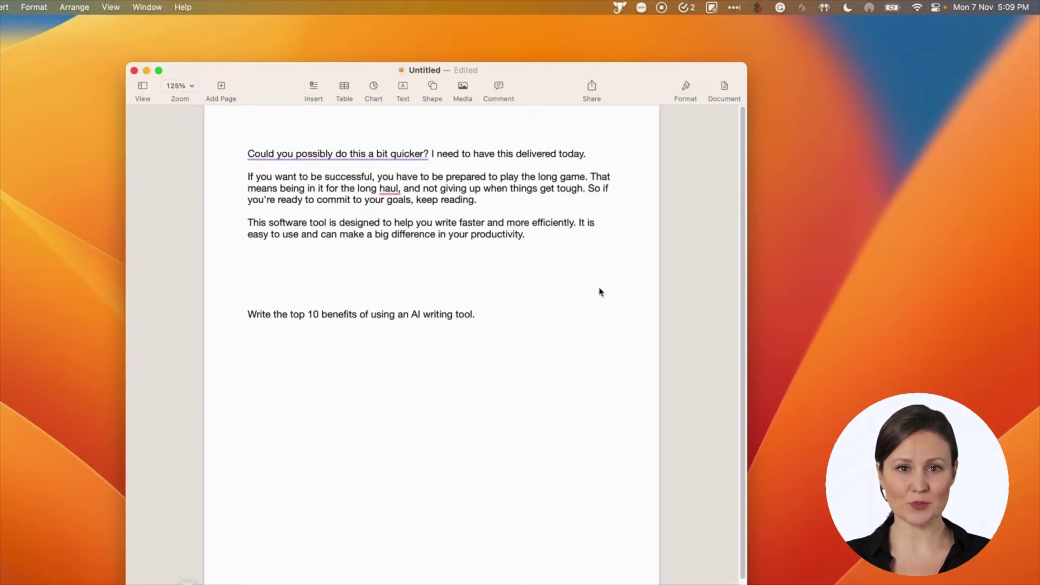
{"action": "left_click", "coordinate": [521, 263]}
{"action": "left_click", "coordinate": [487, 318]}
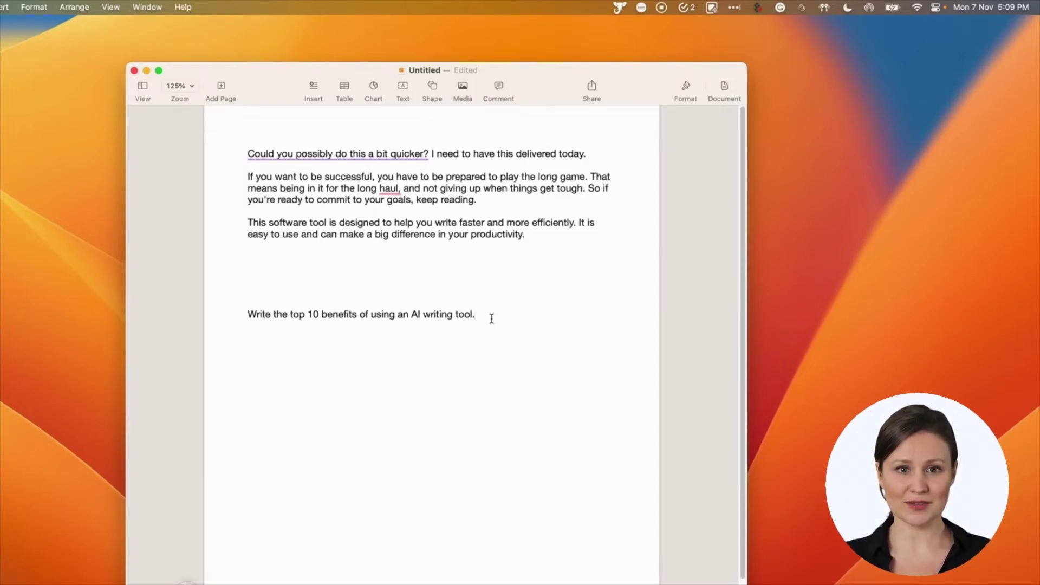
Turn the 'Write the top 10 benefits…' prompt into a ten-item list with Elephas Smart write
{"action": "key", "text": "shift+super+Left"}
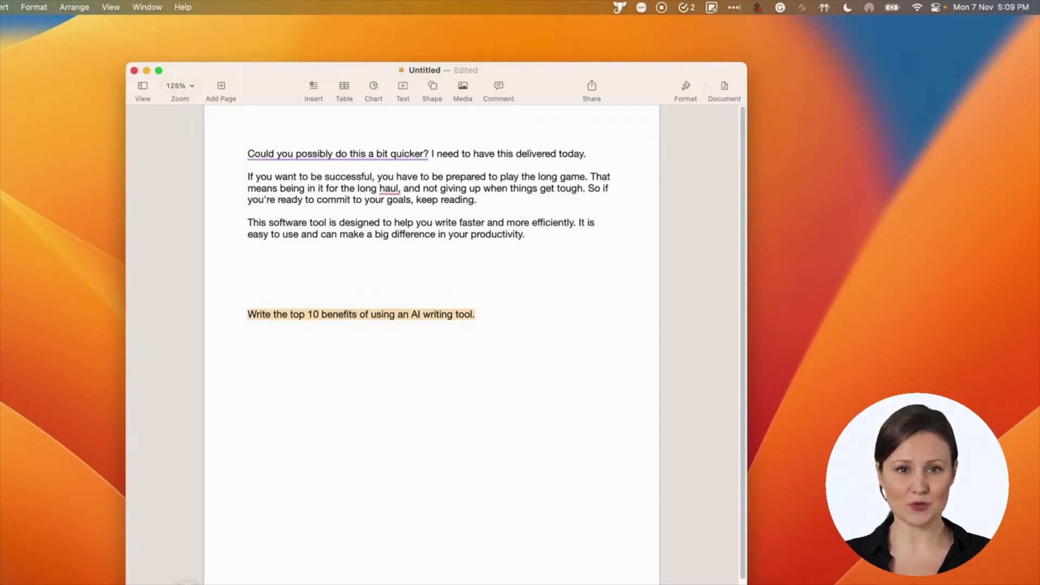
{"action": "left_click", "coordinate": [619, 7]}
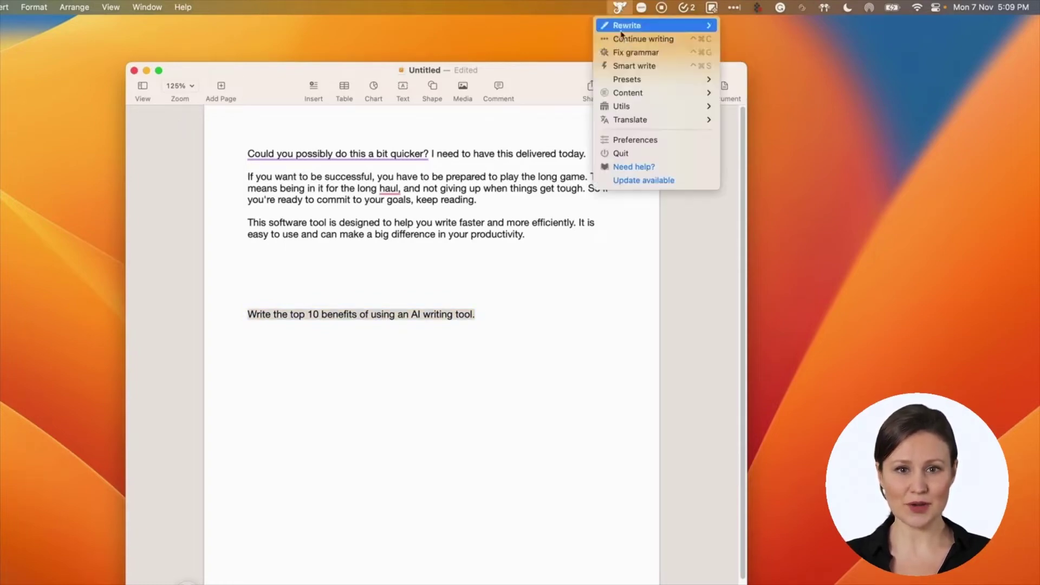
{"action": "left_click", "coordinate": [626, 66]}
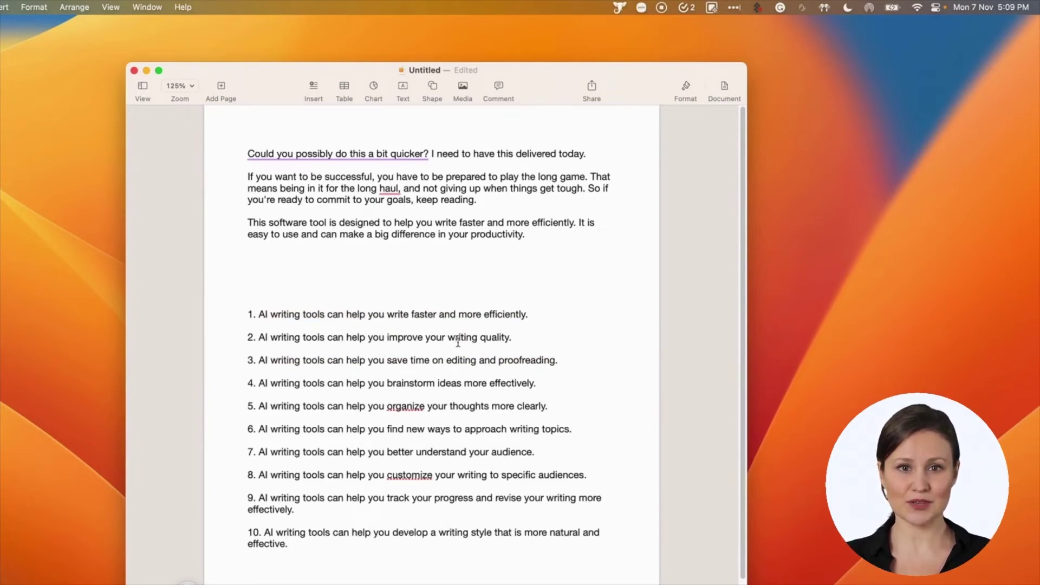
{"action": "left_click", "coordinate": [540, 313]}
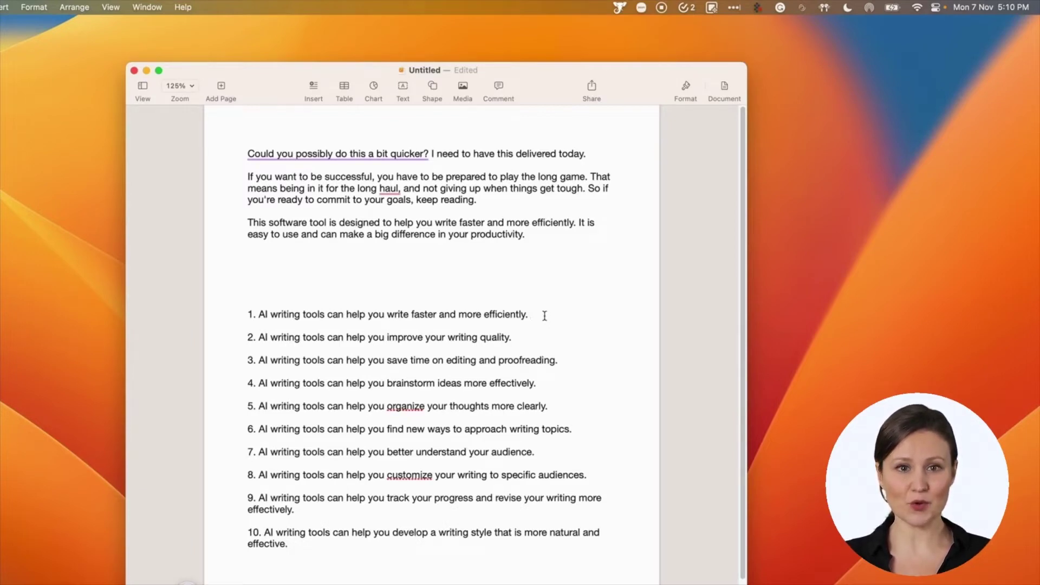
{"action": "type", "text": "It also"}
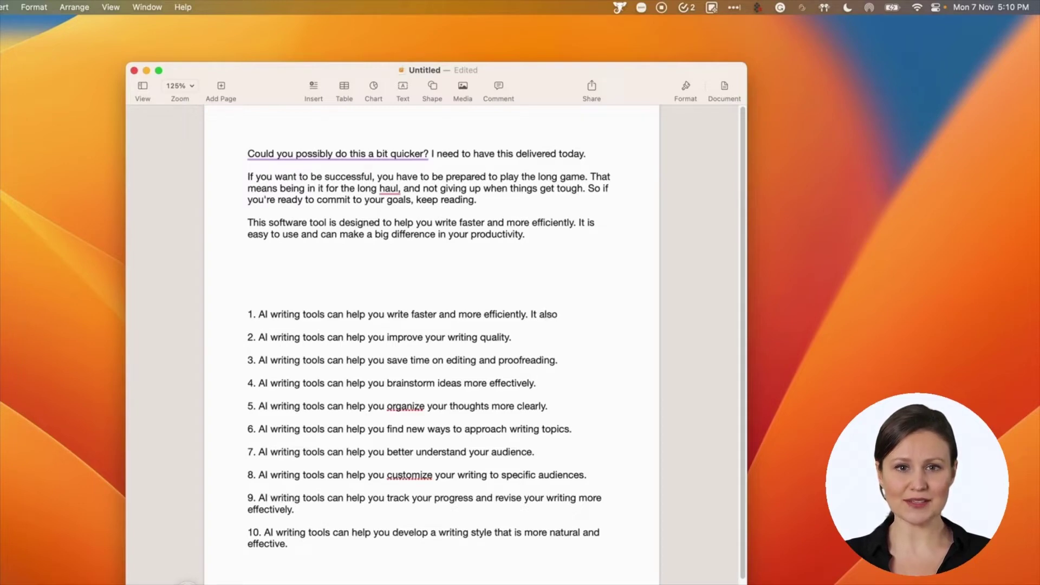
{"action": "type", "text": ","}
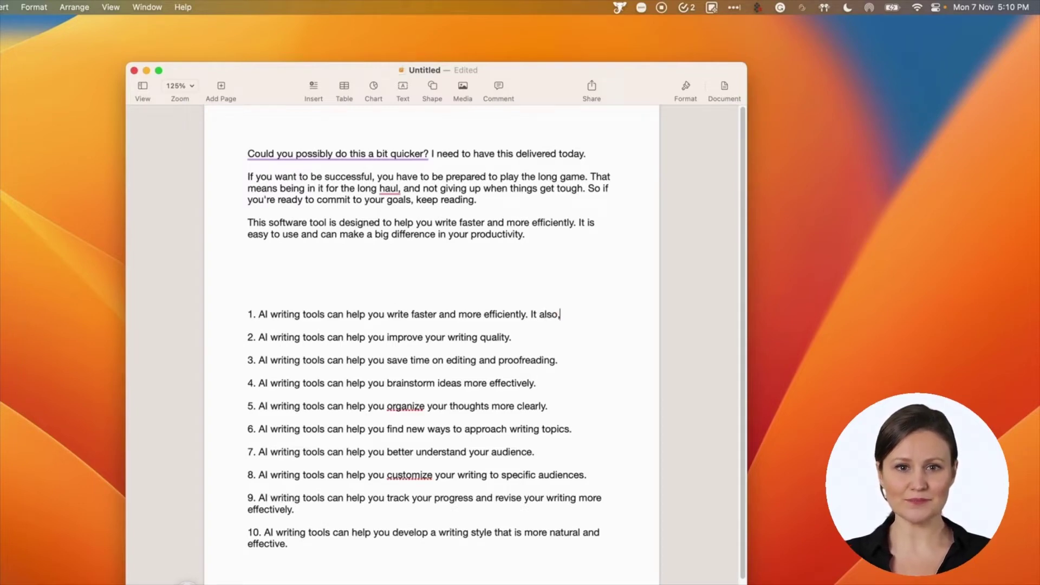
{"action": "key", "text": "super+shift+Left"}
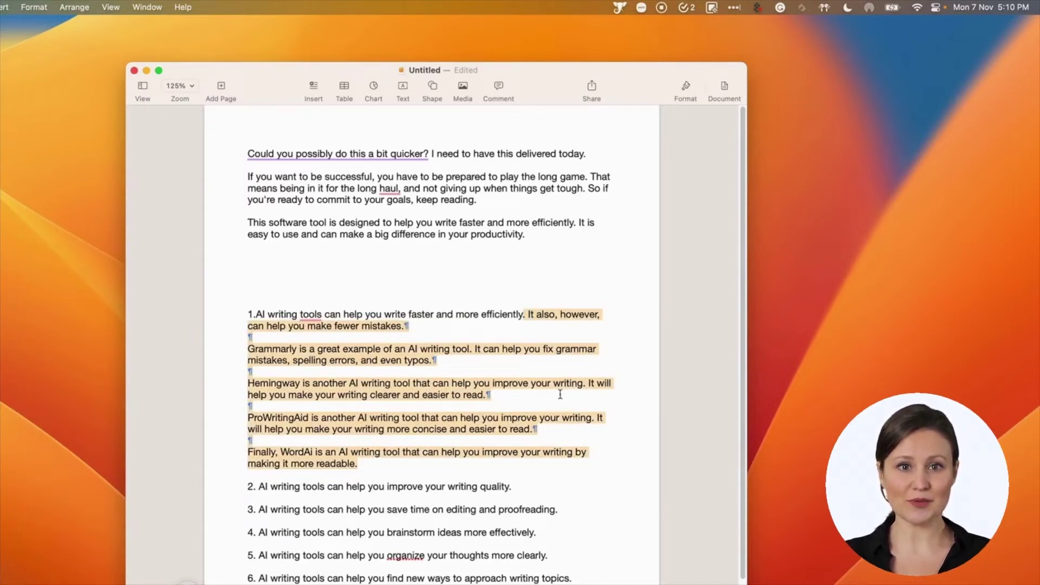
{"action": "left_click", "coordinate": [401, 473]}
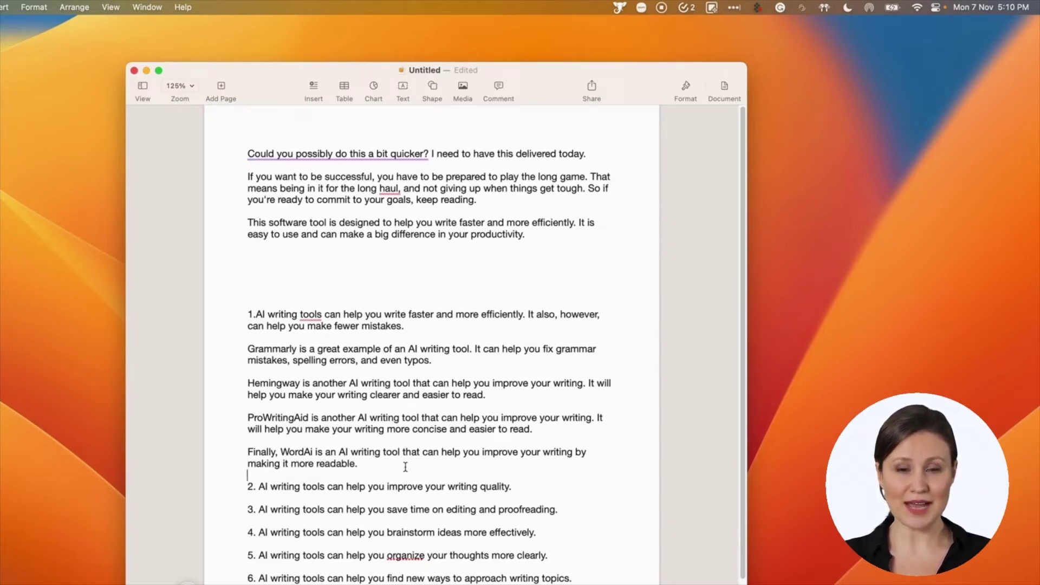
{"action": "left_click_drag", "start_coordinate": [405, 467], "coordinate": [528, 314]}
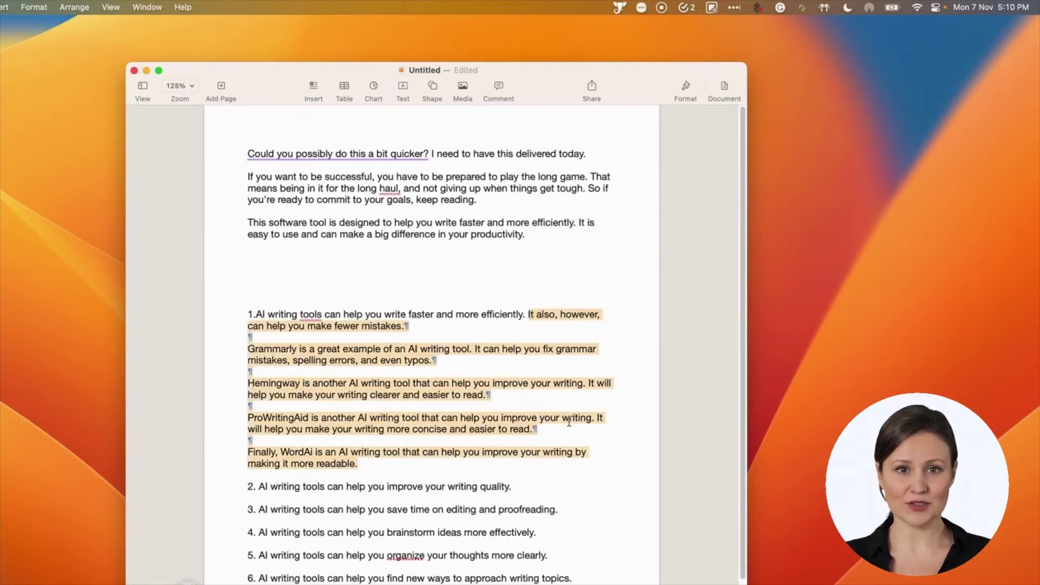
{"action": "key", "text": "BackSpace"}
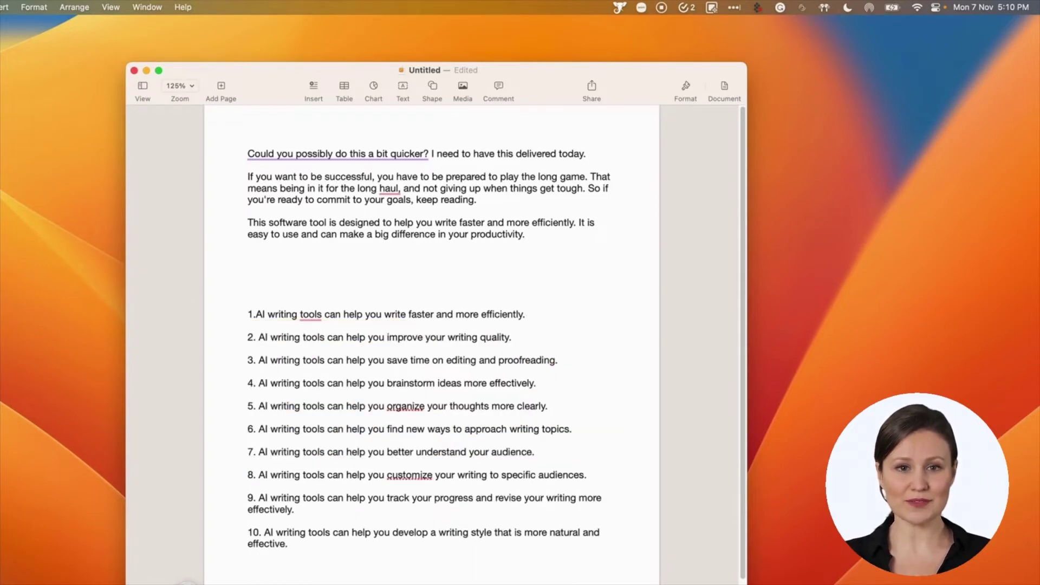
Type 'Elep' after list item 1, then delete it so the item ends with 'efficiently.'
{"action": "type", "text": "Elephas"}
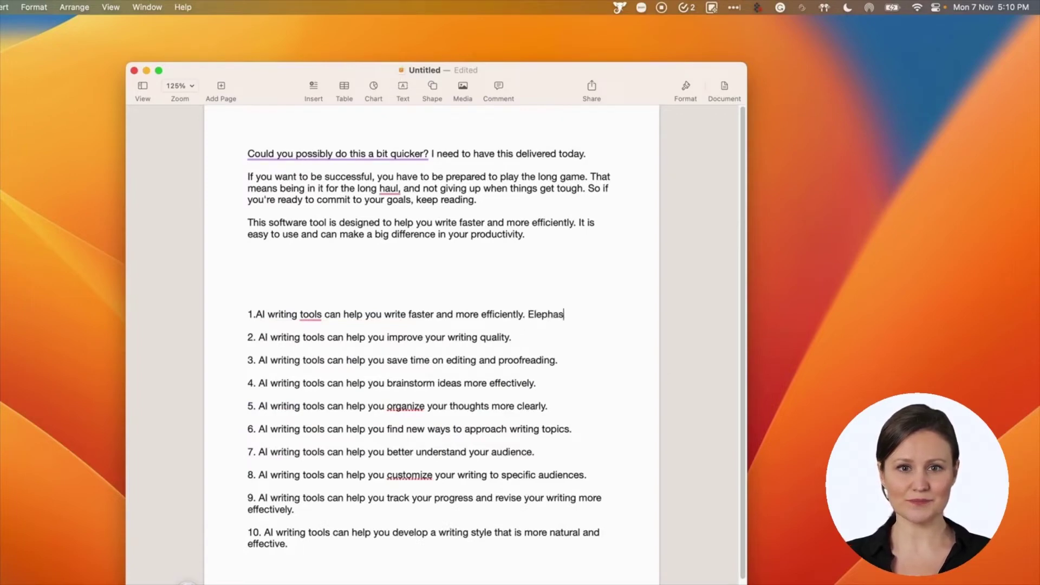
{"action": "key", "text": "shift+Left"}
{"action": "key", "text": "shift+Left"}
{"action": "key", "text": "shift+Left"}
{"action": "key", "text": "shift+Left"}
{"action": "key", "text": "shift+Left"}
{"action": "key", "text": "shift+Left"}
{"action": "key", "text": "shift+Left"}
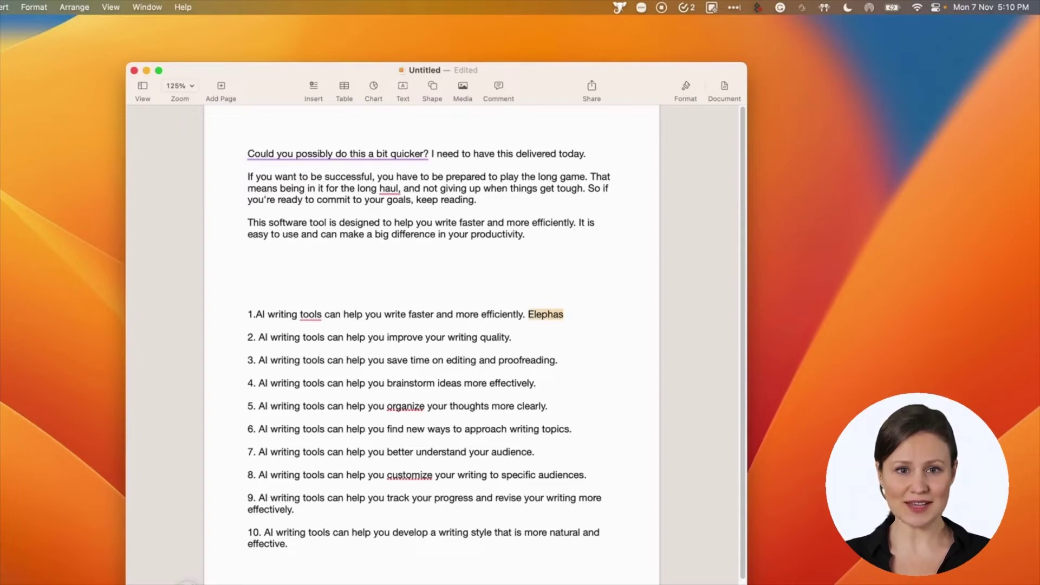
{"action": "key", "text": "BackSpace"}
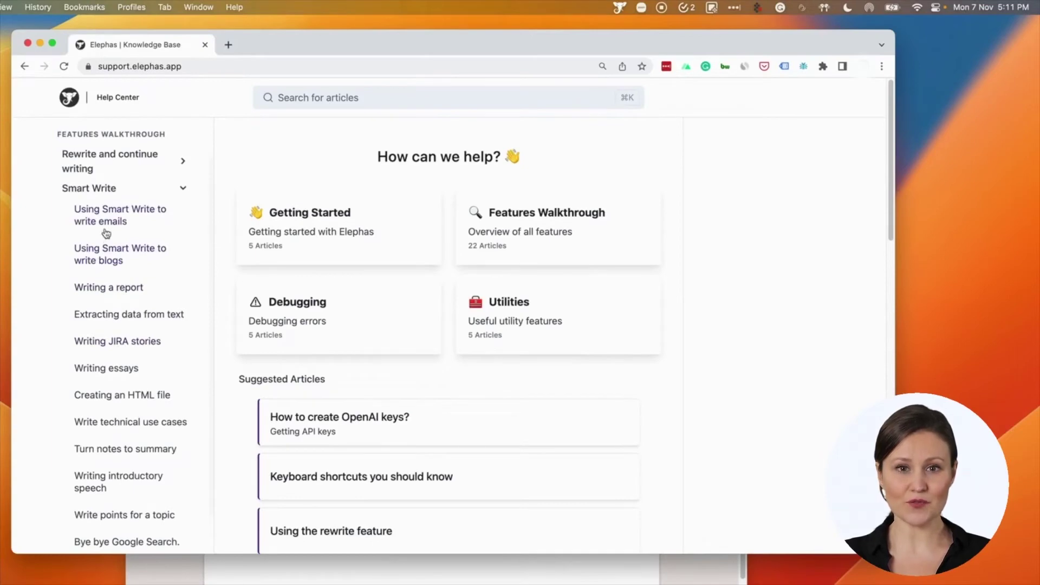
Open and scroll through the Help Center article on writing blogs with Smart Write
{"action": "left_click", "coordinate": [106, 260]}
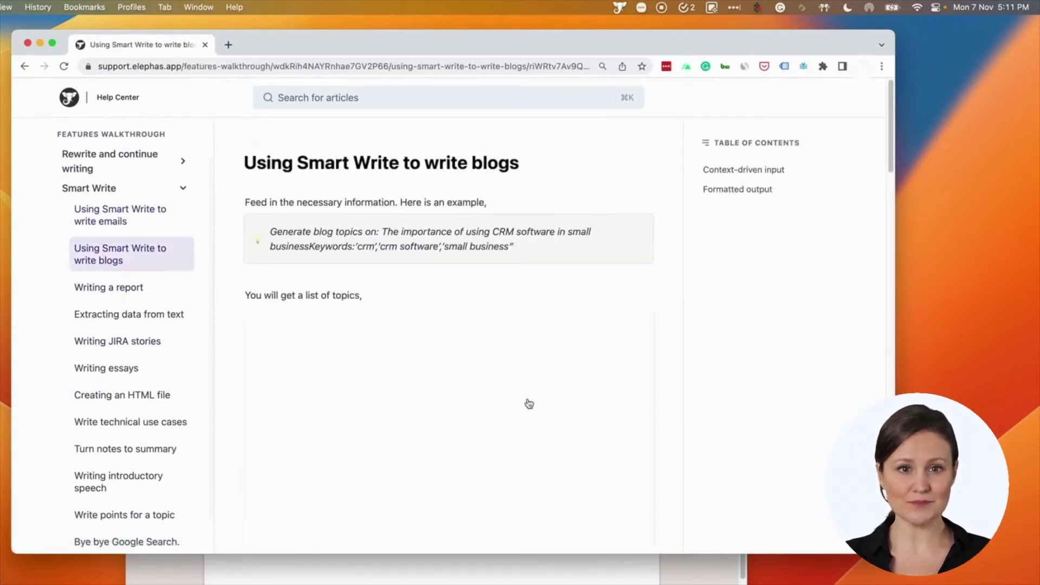
{"action": "scroll", "coordinate": [530, 404], "scroll_direction": "down", "scroll_amount": 3}
{"action": "scroll", "coordinate": [114, 330], "scroll_direction": "down", "scroll_amount": 1}
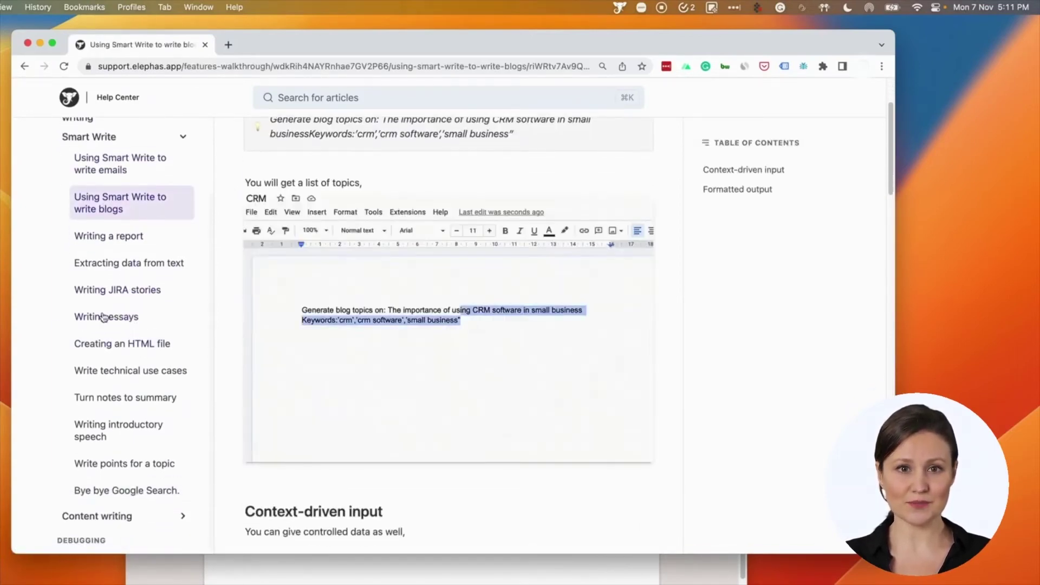
Skim the Writing a report article, then open the Writing JIRA stories article
{"action": "left_click", "coordinate": [119, 245]}
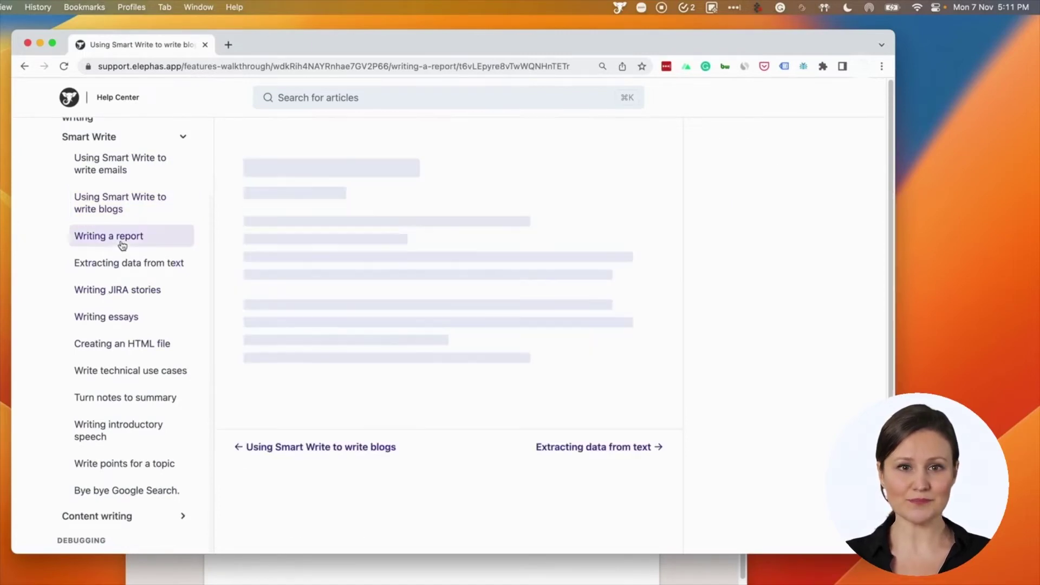
{"action": "scroll", "coordinate": [373, 404], "scroll_direction": "down", "scroll_amount": 8}
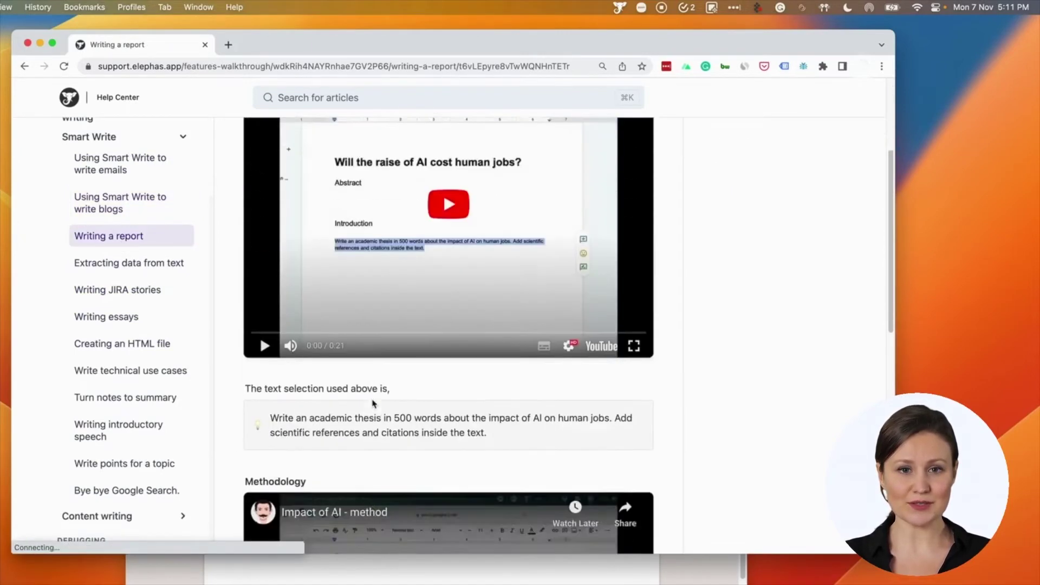
{"action": "scroll", "coordinate": [373, 404], "scroll_direction": "up", "scroll_amount": 5}
{"action": "scroll", "coordinate": [373, 403], "scroll_direction": "up", "scroll_amount": 3}
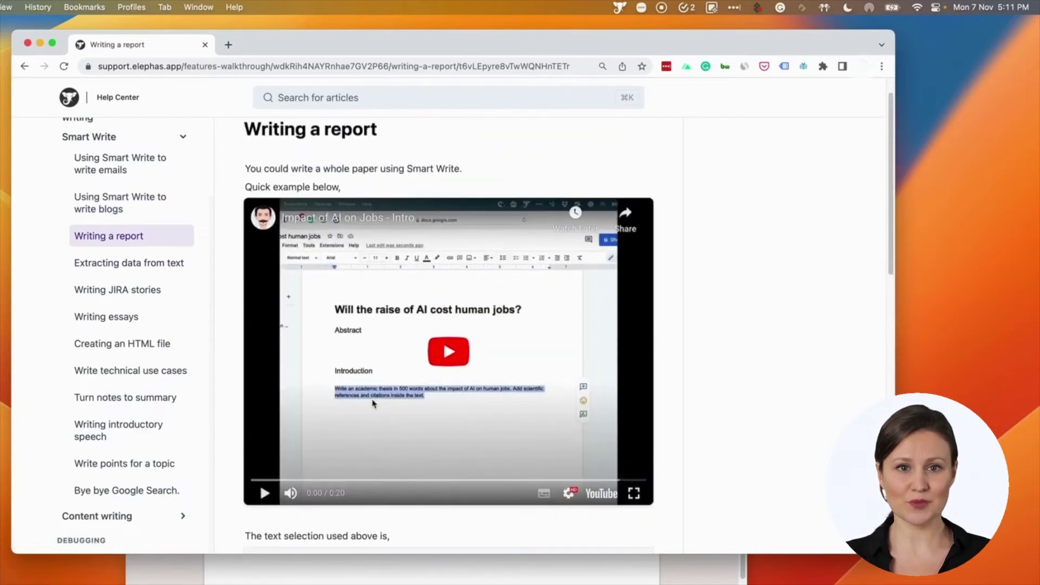
{"action": "scroll", "coordinate": [373, 404], "scroll_direction": "down", "scroll_amount": 10}
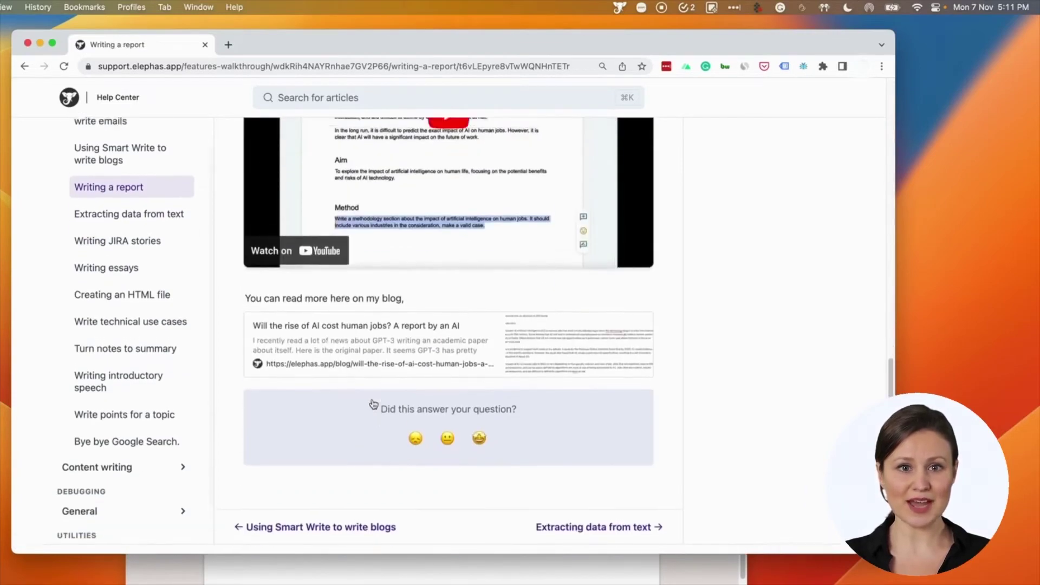
{"action": "scroll", "coordinate": [373, 403], "scroll_direction": "up", "scroll_amount": 6}
{"action": "scroll", "coordinate": [373, 404], "scroll_direction": "up", "scroll_amount": 3}
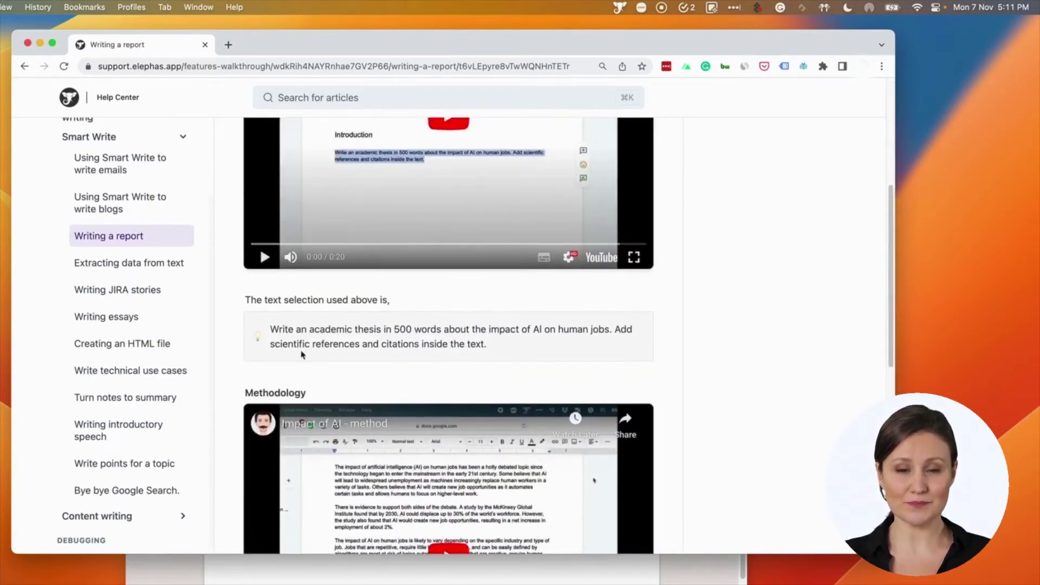
{"action": "left_click", "coordinate": [113, 290]}
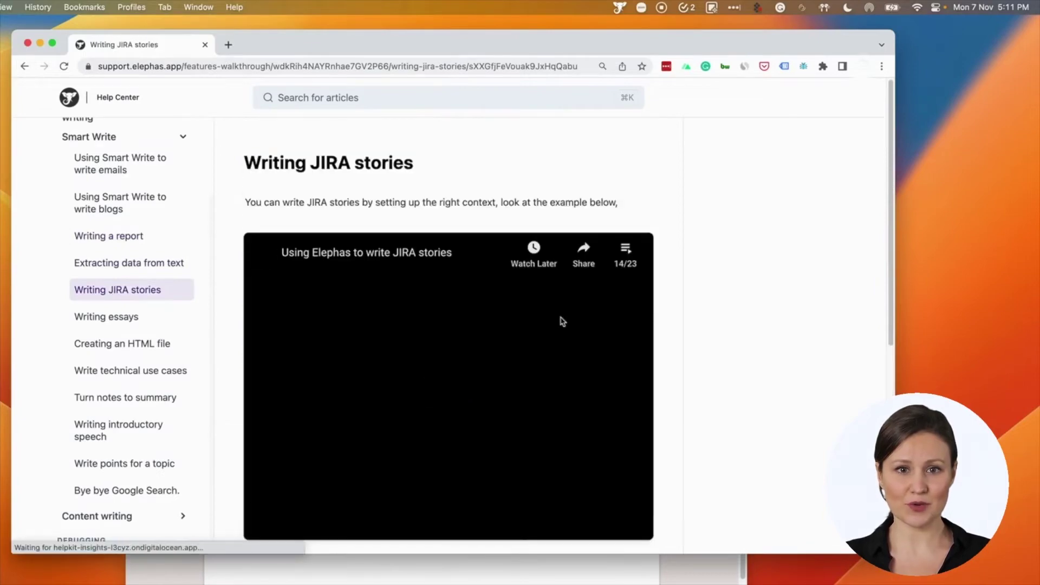
{"action": "scroll", "coordinate": [560, 321], "scroll_direction": "down", "scroll_amount": 3}
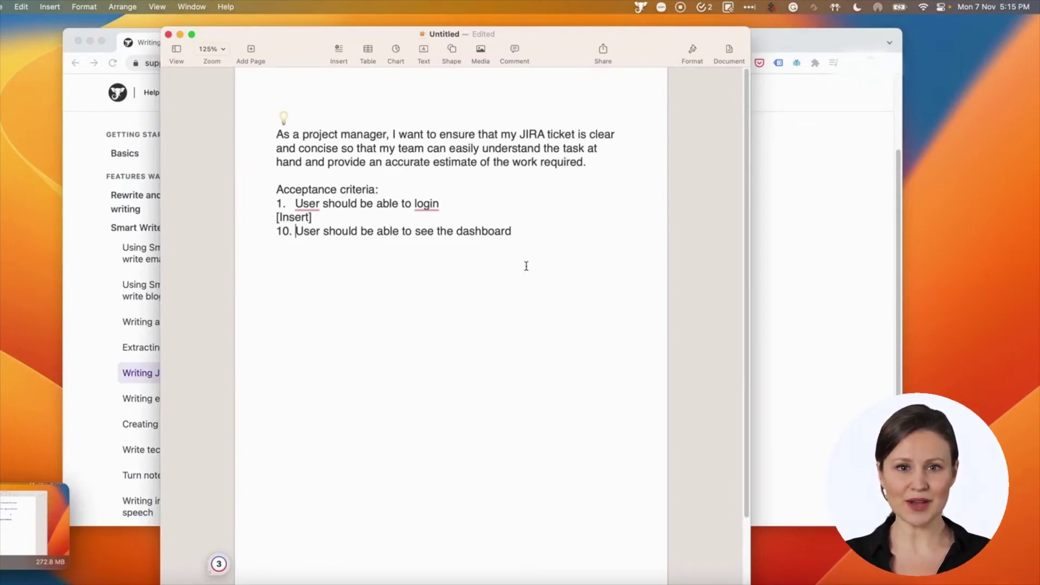
Have Elephas replace the [Insert] placeholder with criteria 2–9, putting item 10 on its own line
{"action": "left_click_drag", "start_coordinate": [315, 218], "coordinate": [271, 219]}
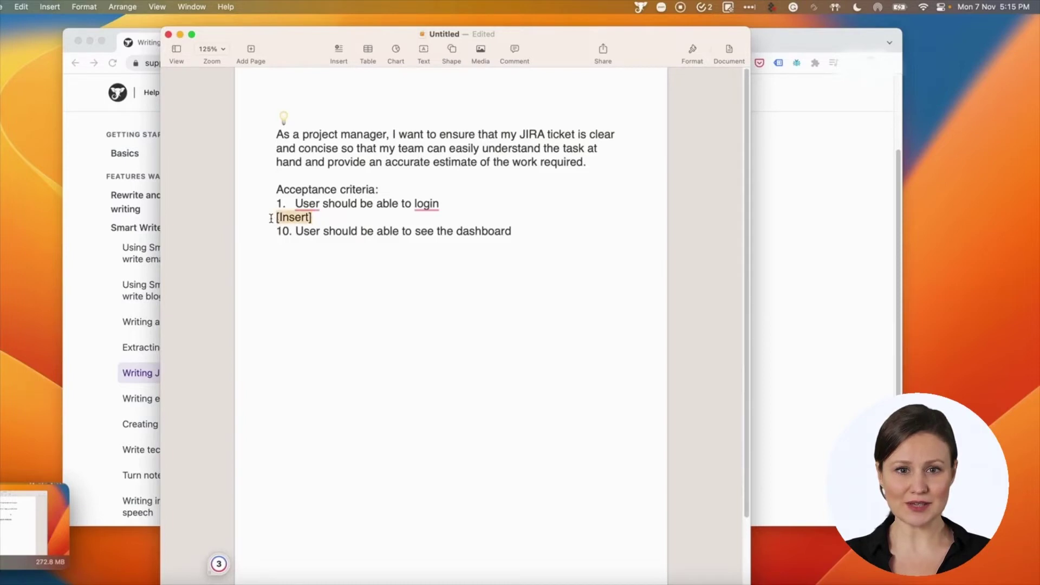
{"action": "left_click", "coordinate": [519, 232]}
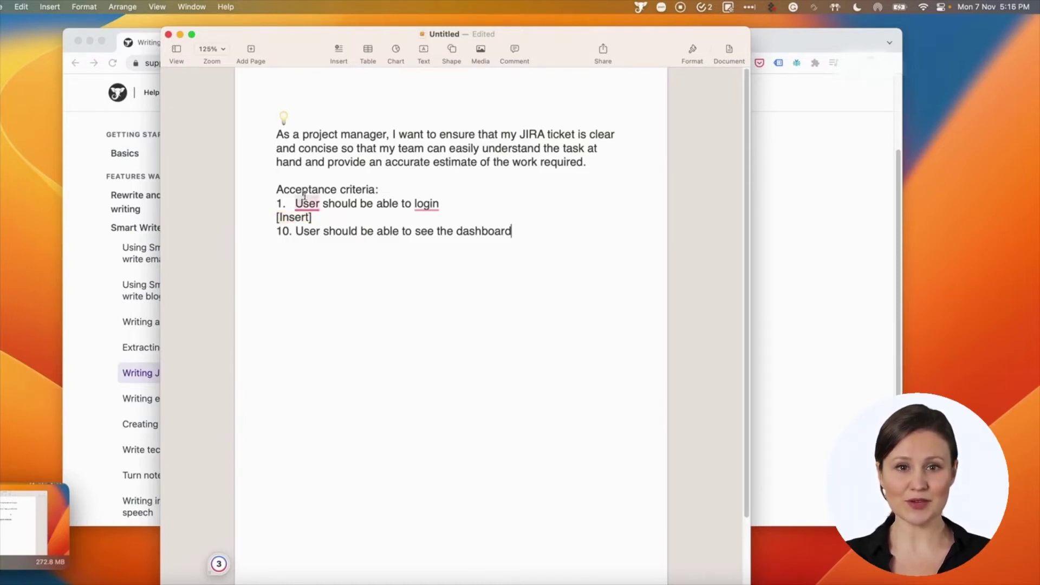
{"action": "left_click_drag", "start_coordinate": [546, 232], "coordinate": [262, 139]}
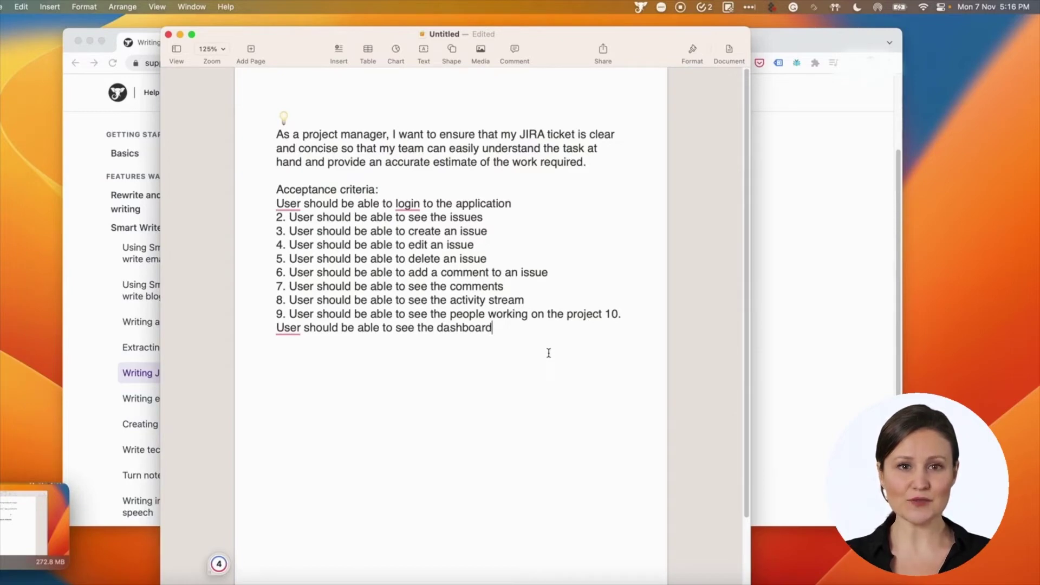
{"action": "left_click", "coordinate": [606, 314]}
{"action": "key", "text": "Return"}
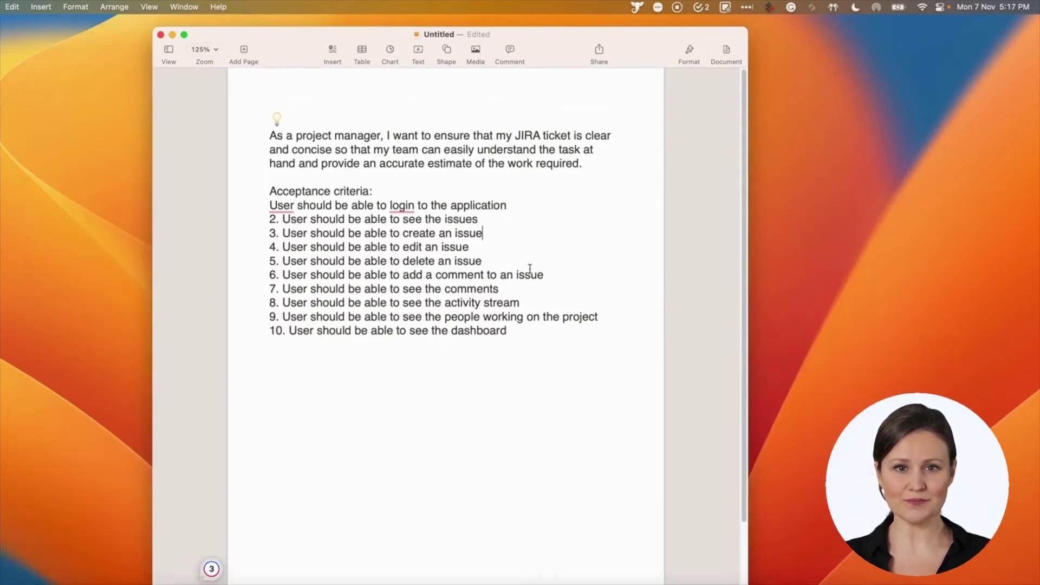
Generate five blog ideas for 'eating healthy' with Elephas's Write a blog form
{"action": "left_click", "coordinate": [637, 7]}
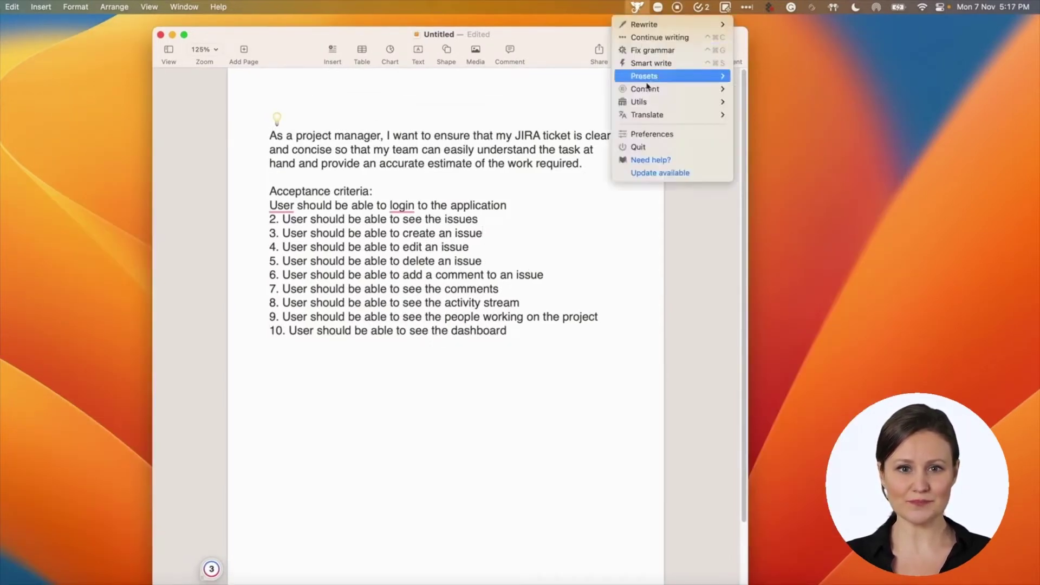
{"action": "mouse_move", "coordinate": [648, 88]}
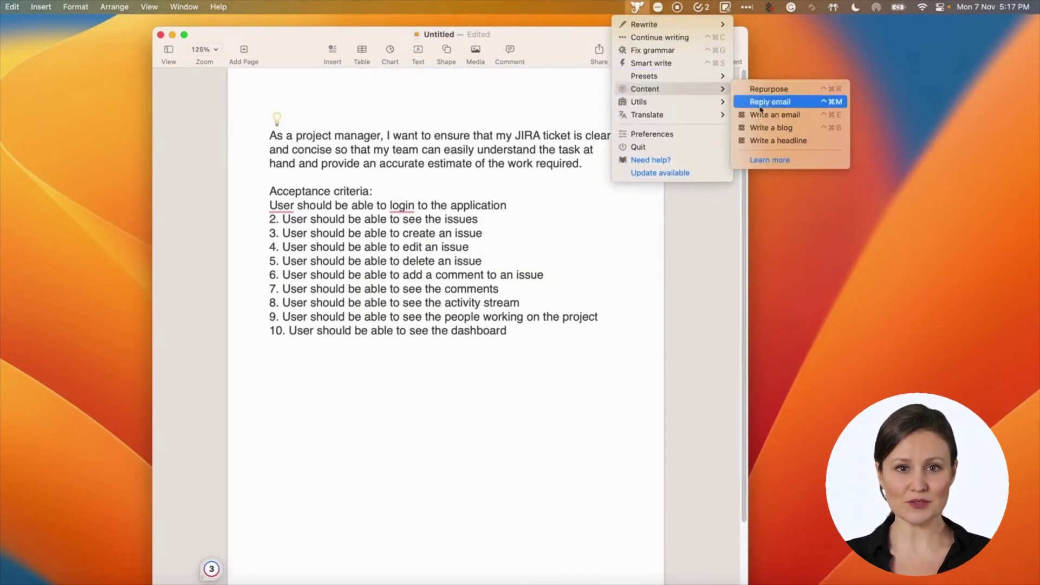
{"action": "left_click", "coordinate": [767, 128]}
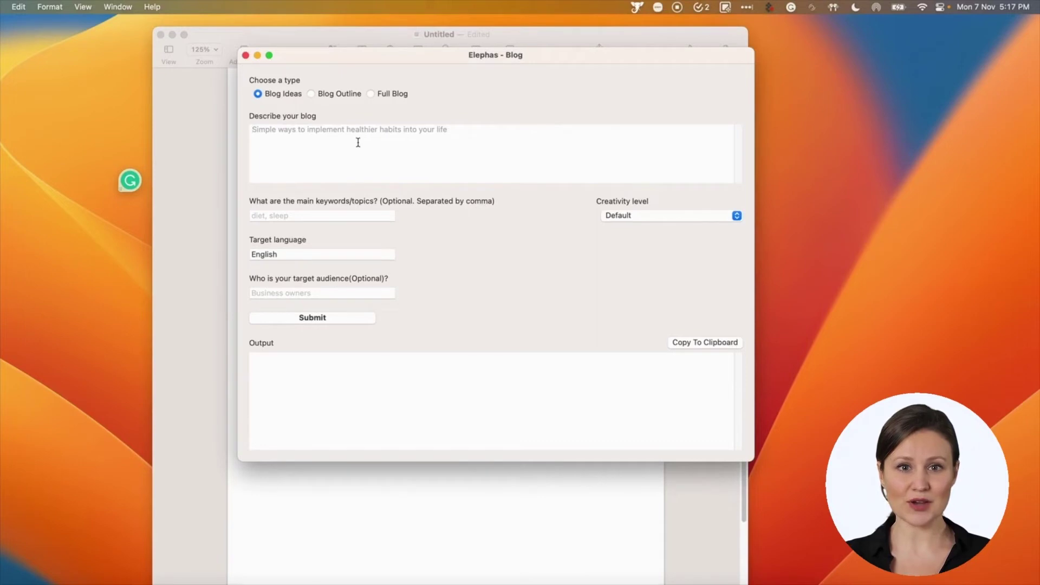
{"action": "type", "text": "Healthy"}
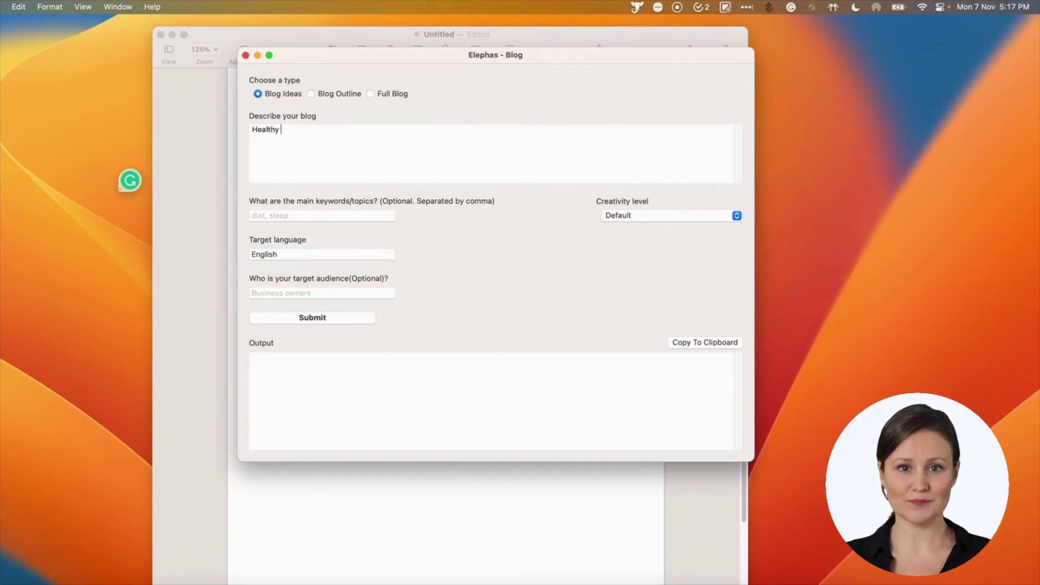
{"action": "type", "text": "eating"}
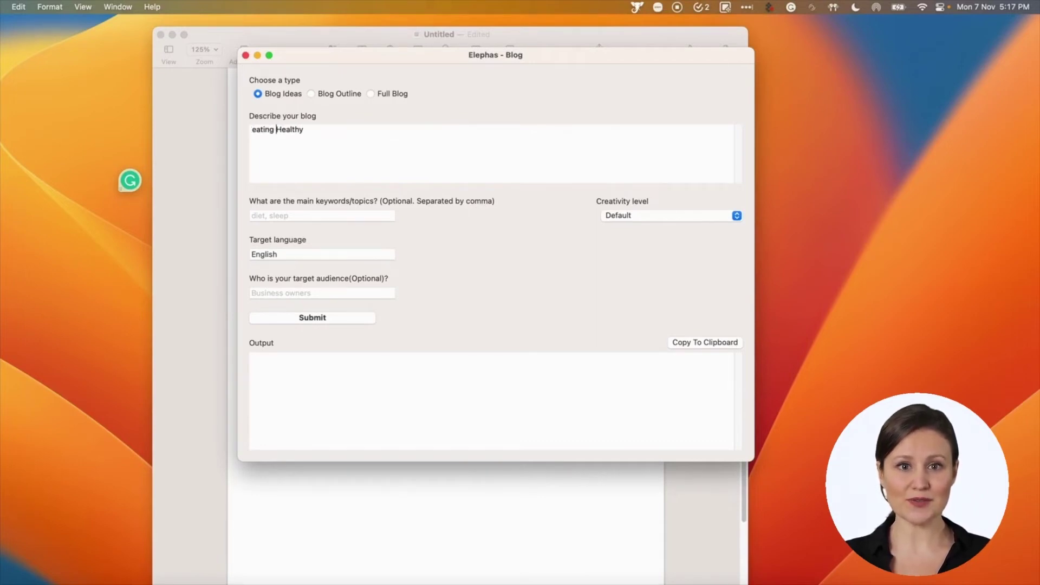
{"action": "key", "text": "shift+Right"}
{"action": "type", "text": "h"}
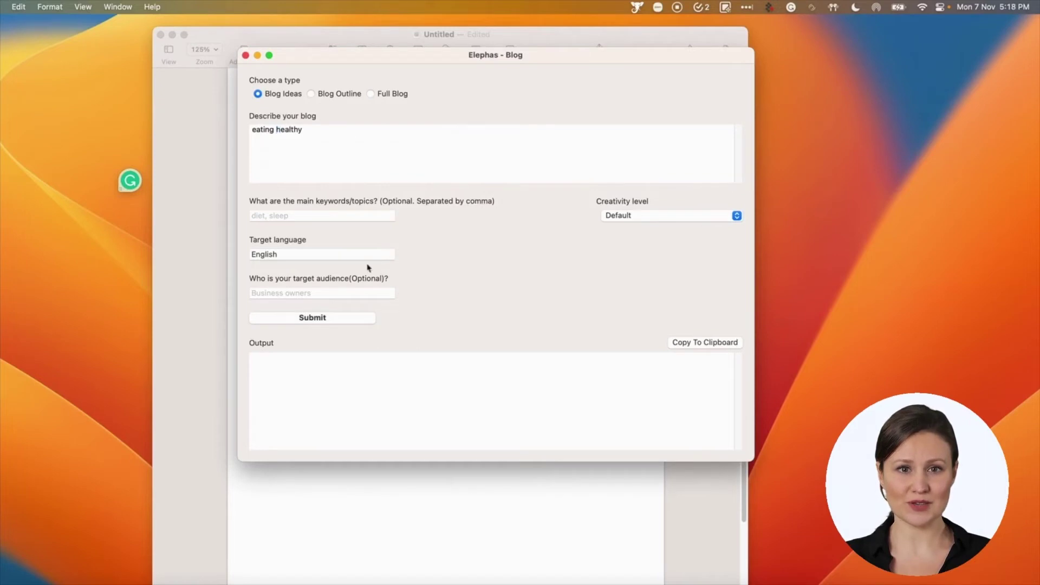
{"action": "left_click", "coordinate": [343, 319]}
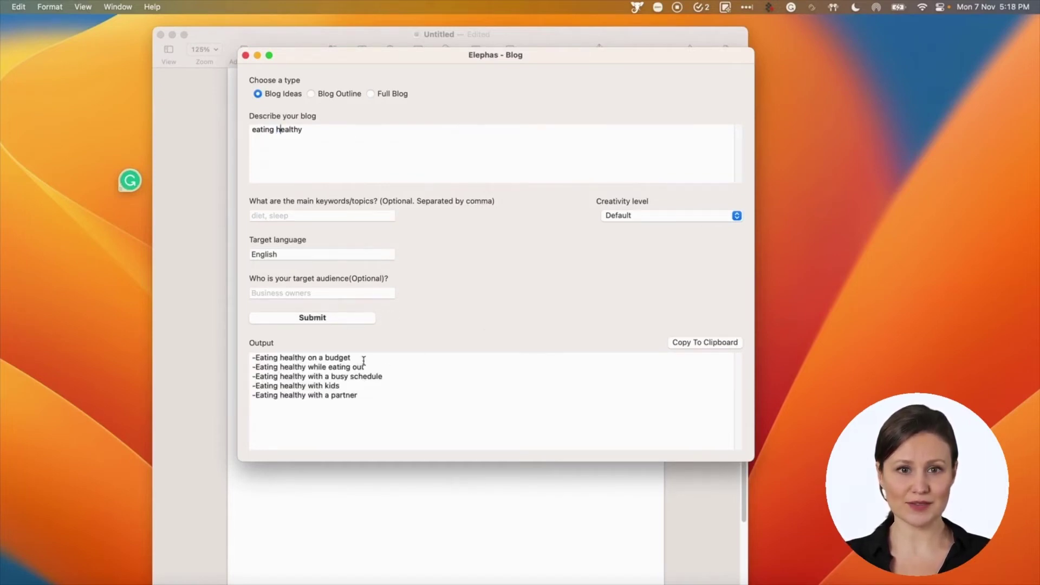
Generate a Blog Outline titled 'Eating healthy on a budget' from the first idea
{"action": "left_click_drag", "start_coordinate": [353, 358], "coordinate": [255, 358]}
{"action": "key", "text": "super+c"}
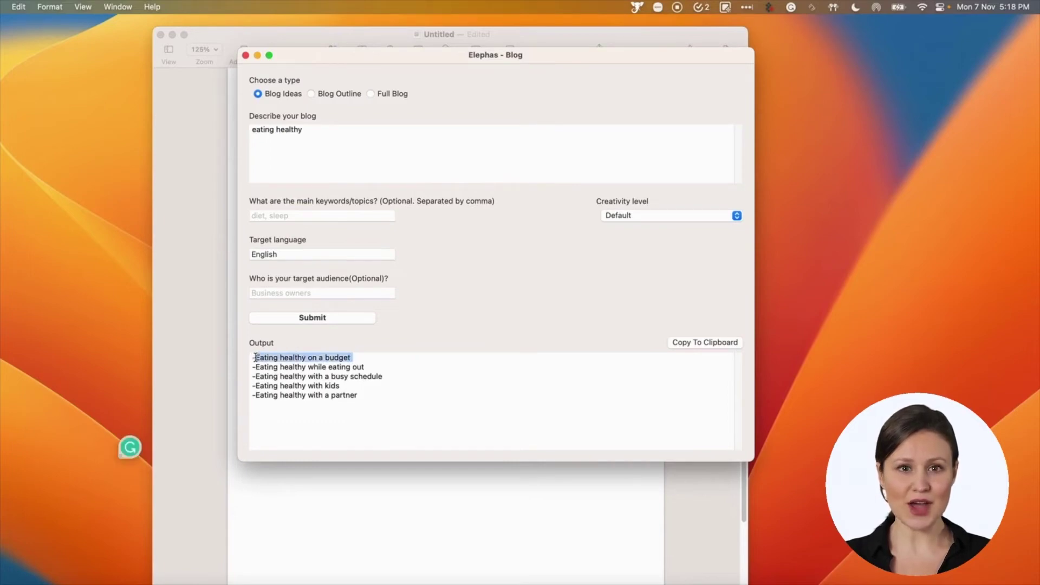
{"action": "left_click", "coordinate": [347, 94]}
{"action": "left_click", "coordinate": [362, 126]}
{"action": "key", "text": "super+v"}
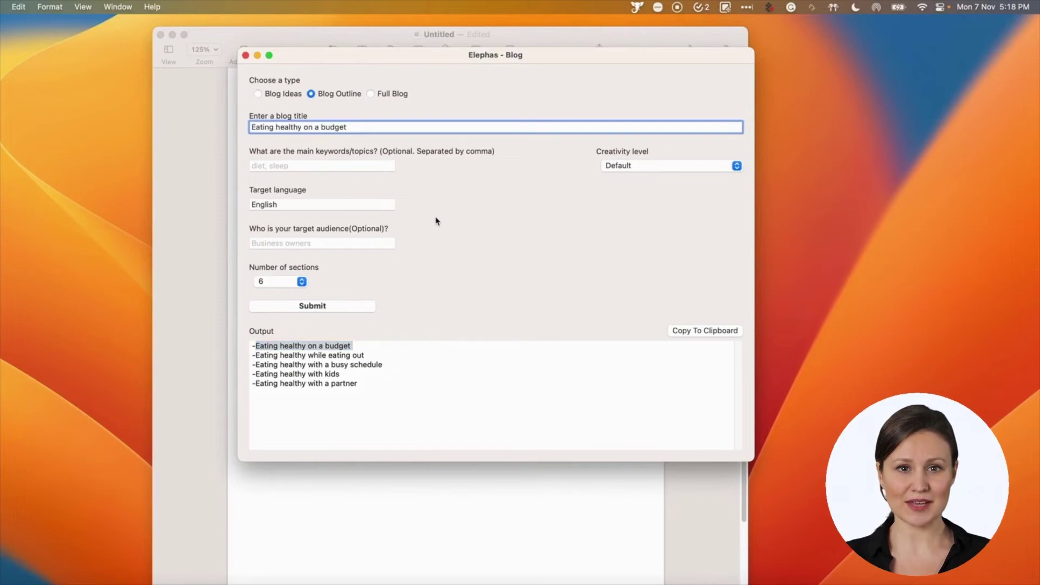
{"action": "left_click", "coordinate": [314, 307]}
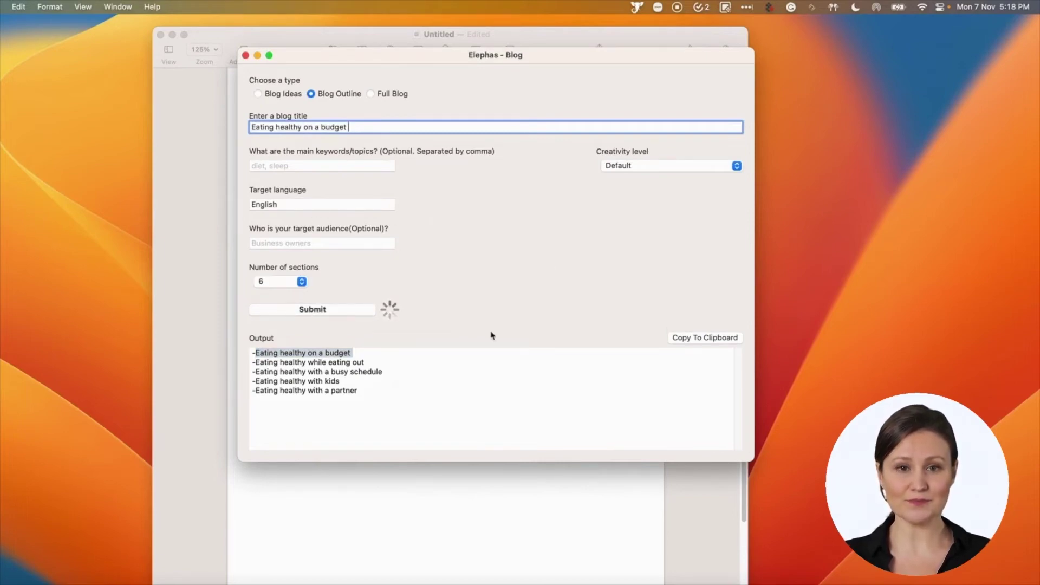
Select and copy all six lines of the generated outline
{"action": "left_click", "coordinate": [536, 400]}
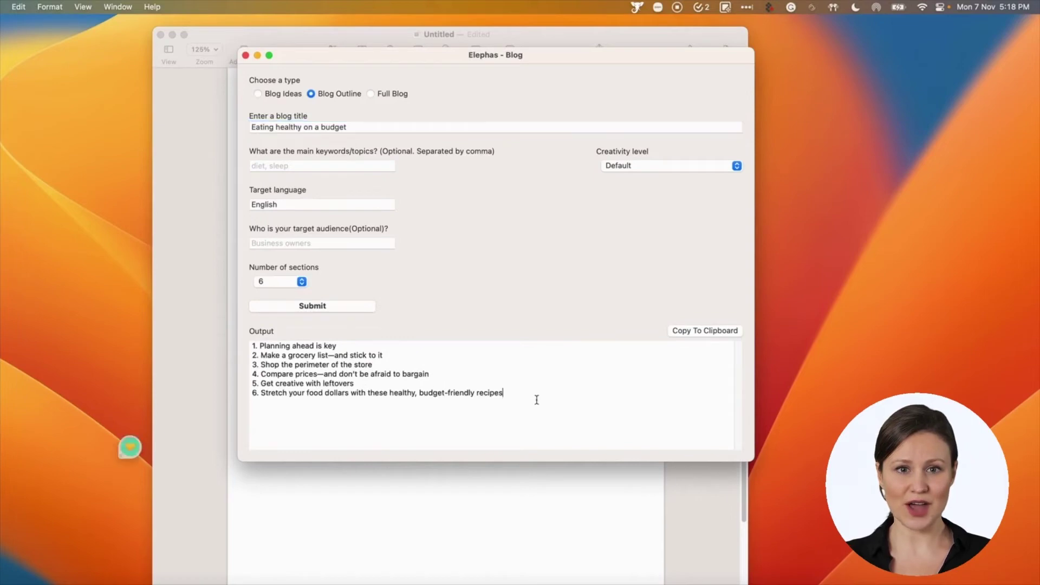
{"action": "left_click_drag", "start_coordinate": [537, 400], "coordinate": [241, 337]}
{"action": "key", "text": "super+c"}
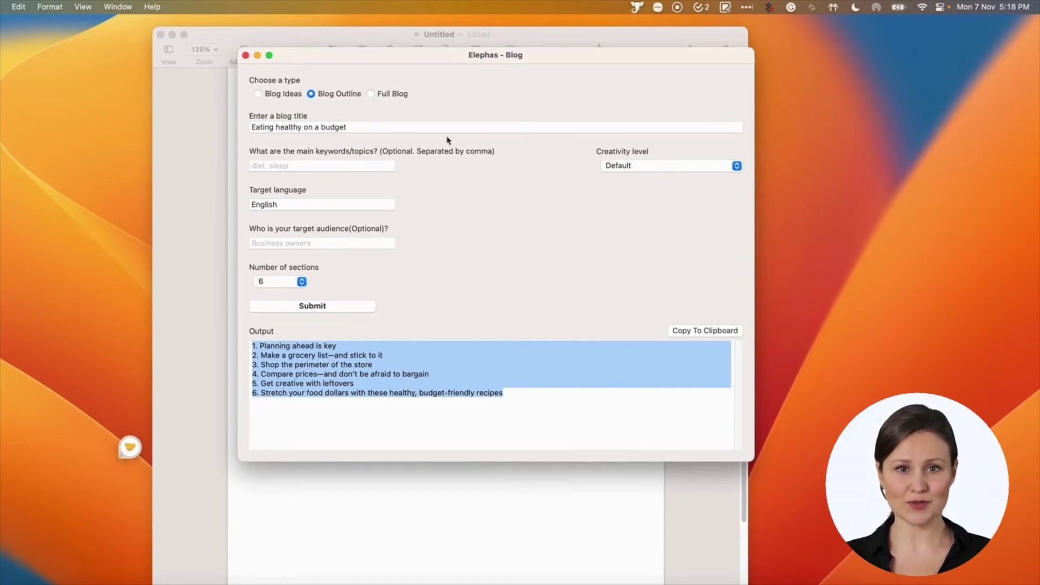
{"action": "left_click", "coordinate": [390, 95]}
Generate the full blog from the outline, enlarge the window, and select all the output text
{"action": "left_click", "coordinate": [407, 190]}
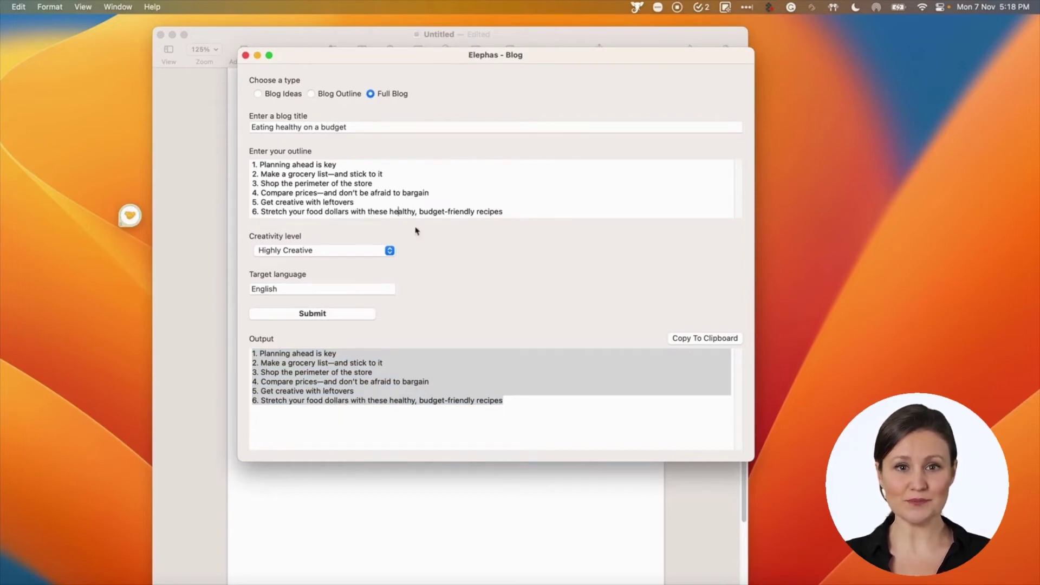
{"action": "left_click", "coordinate": [353, 313]}
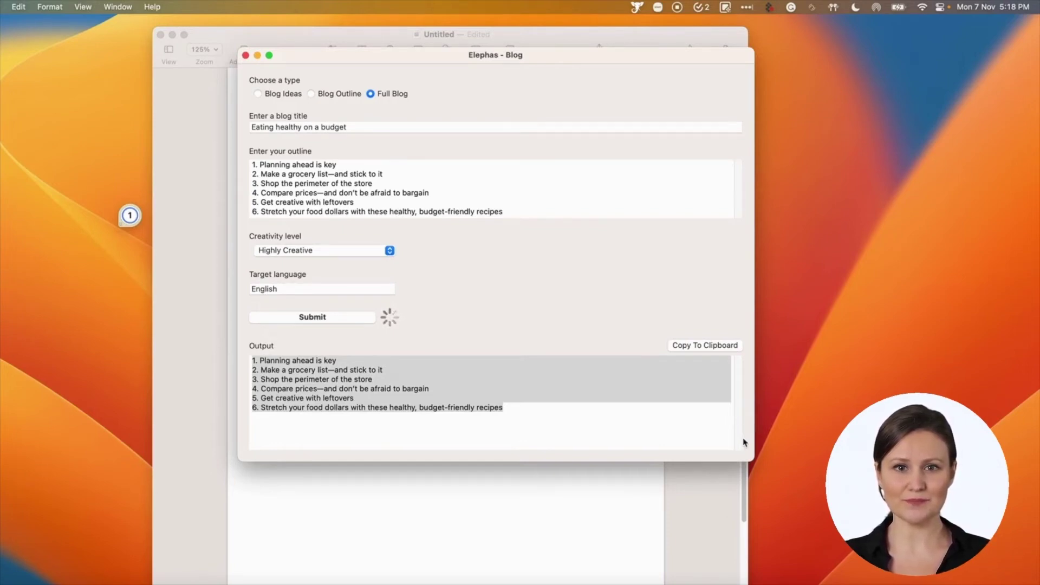
{"action": "left_click_drag", "start_coordinate": [748, 456], "coordinate": [807, 529]}
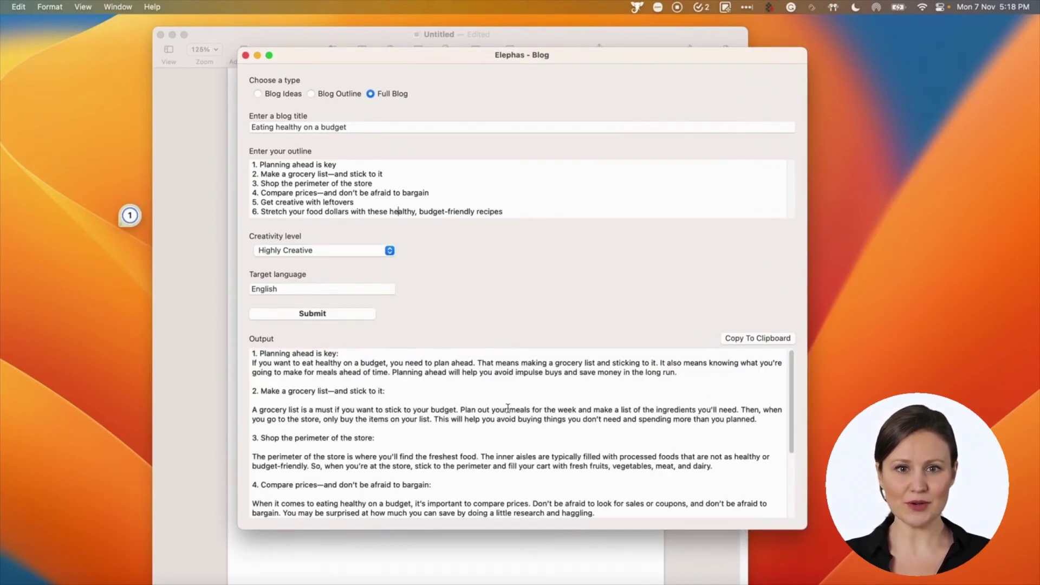
{"action": "scroll", "coordinate": [508, 408], "scroll_direction": "down", "scroll_amount": 5}
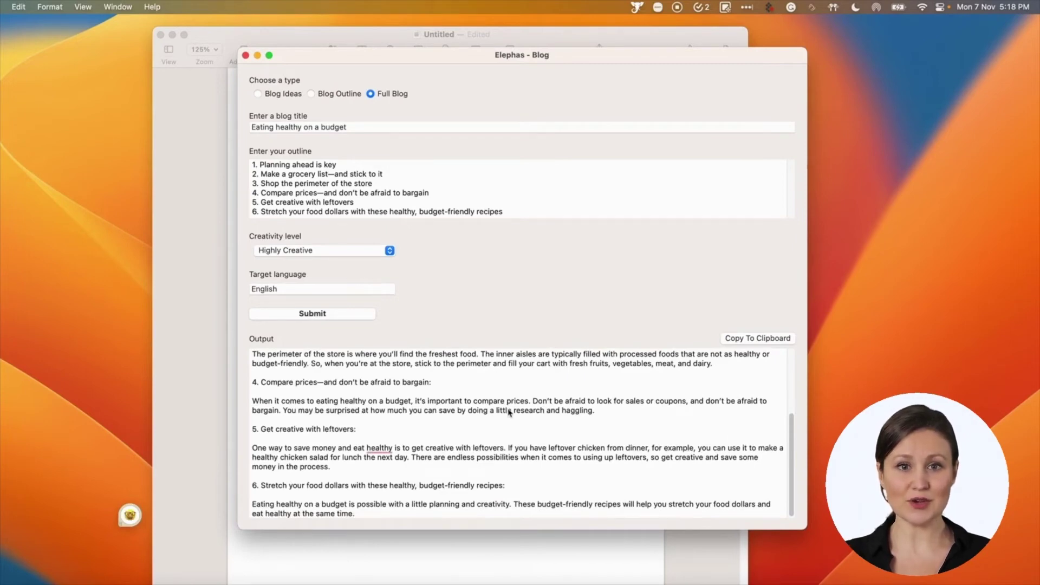
{"action": "left_click_drag", "start_coordinate": [366, 516], "coordinate": [275, 290]}
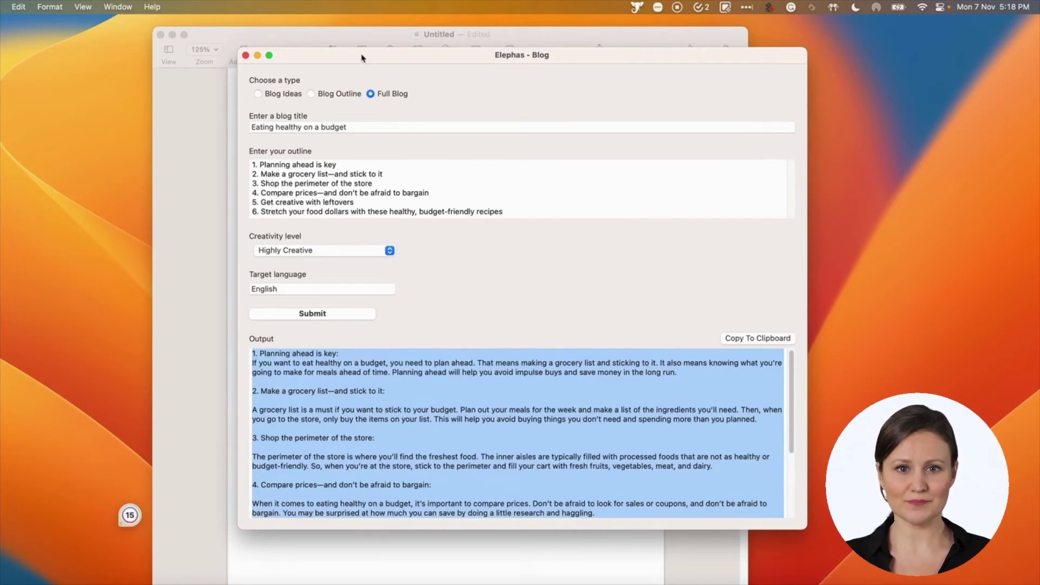
{"action": "left_click_drag", "start_coordinate": [295, 61], "coordinate": [587, 55]}
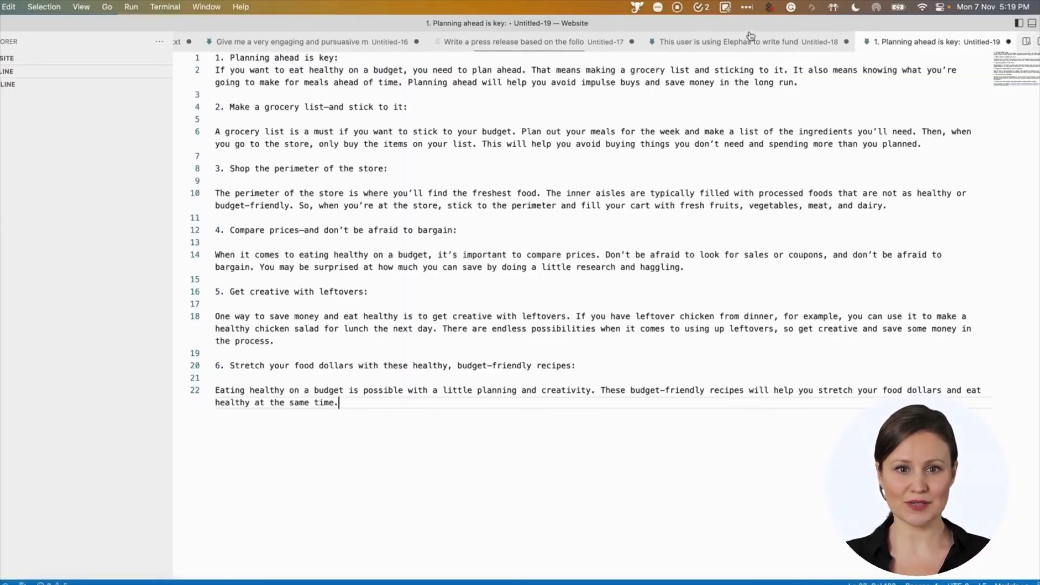
Delete the period after 'long run' and select the whole line-2 planning paragraph
{"action": "left_click_drag", "start_coordinate": [750, 28], "coordinate": [709, 27]}
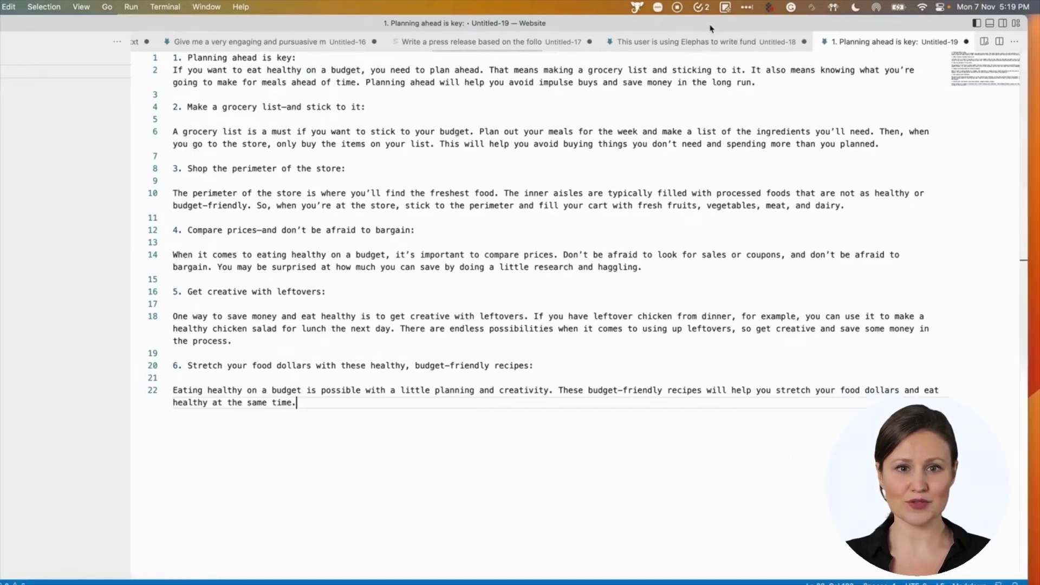
{"action": "left_click", "coordinate": [821, 87]}
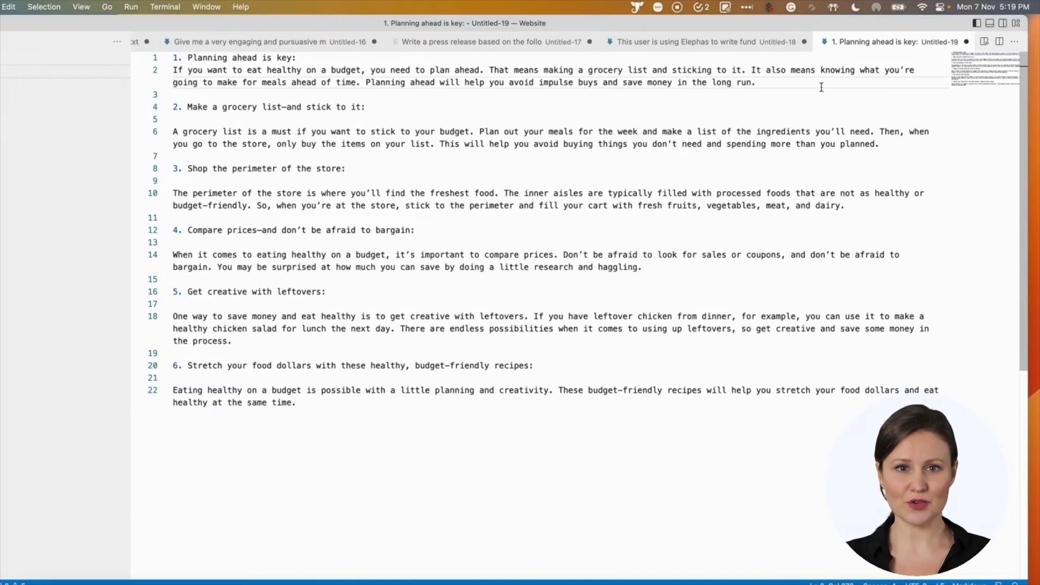
{"action": "key", "text": "BackSpace"}
{"action": "key", "text": "shift+alt+Left"}
{"action": "key", "text": "shift+alt+Left"}
{"action": "key", "text": "shift+alt+Left"}
{"action": "key", "text": "shift+alt+Left"}
{"action": "key", "text": "shift+alt+Left"}
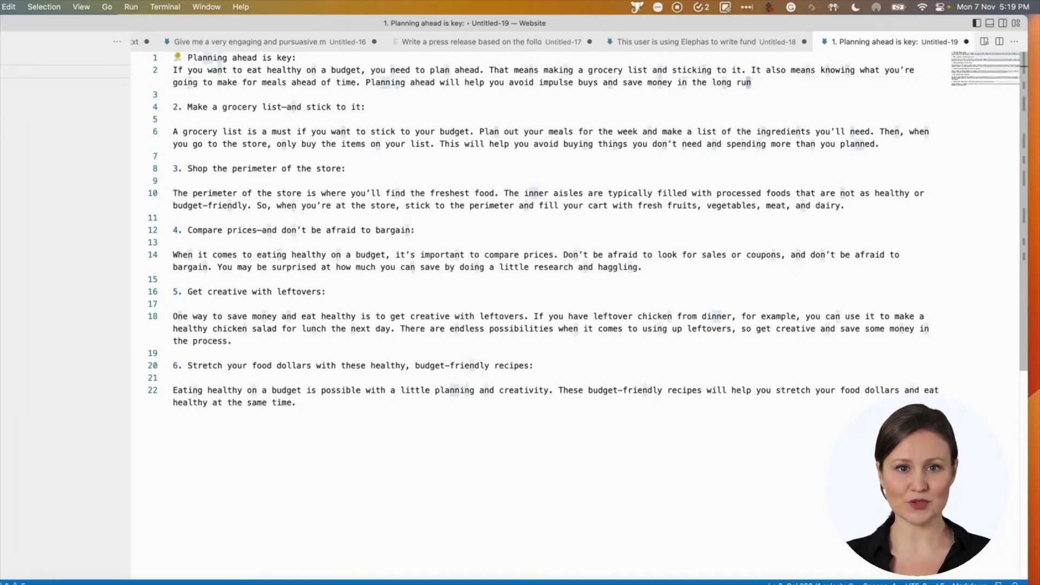
{"action": "key", "text": "alt+Left"}
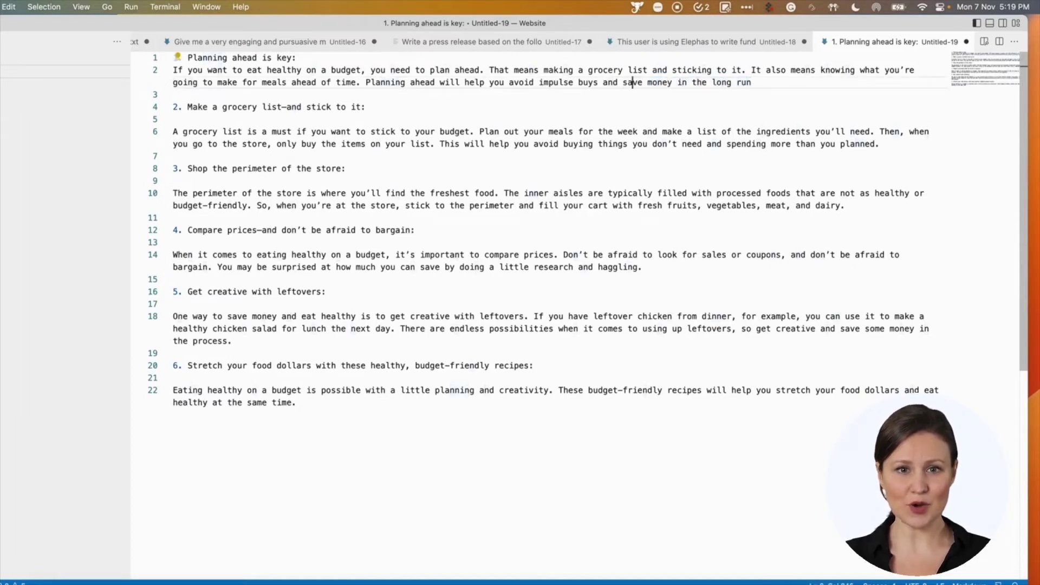
{"action": "key", "text": "End"}
{"action": "key", "text": "shift+Up"}
{"action": "key", "text": "shift+Home"}
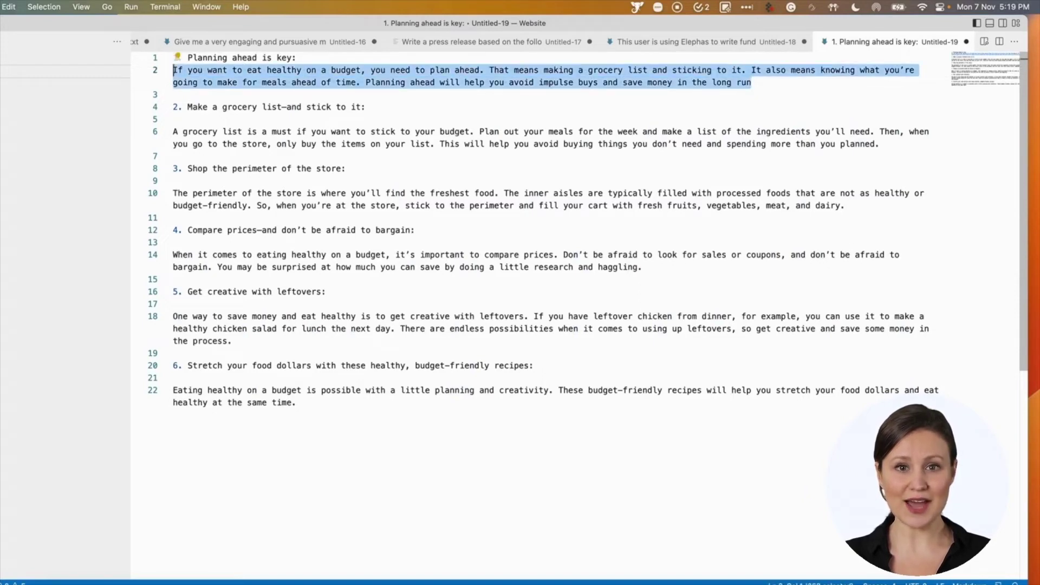
Use Elephas Continue writing to extend the article into six numbered budget-eating tips
{"action": "left_click", "coordinate": [637, 6]}
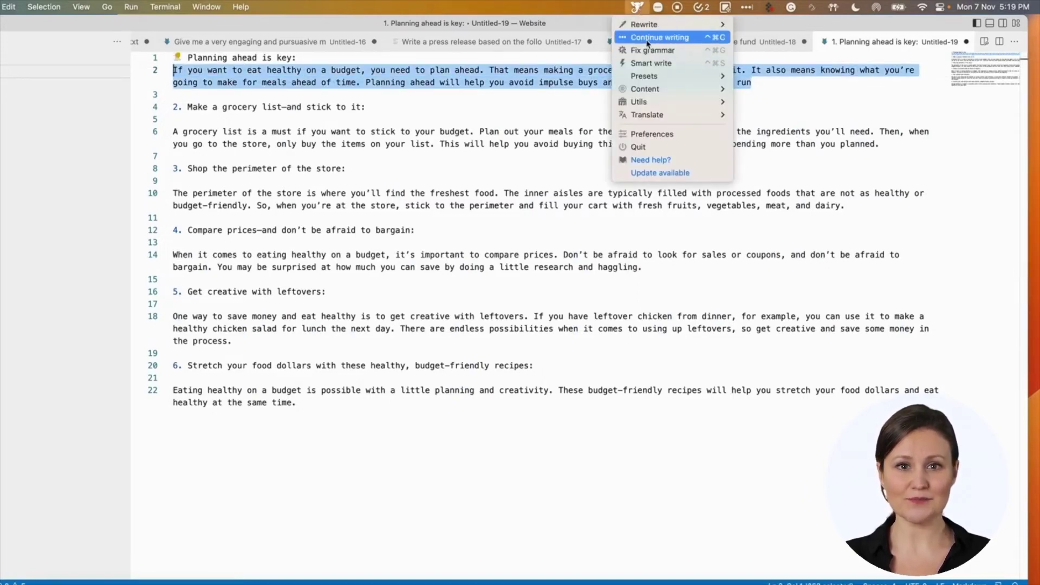
{"action": "left_click", "coordinate": [648, 38]}
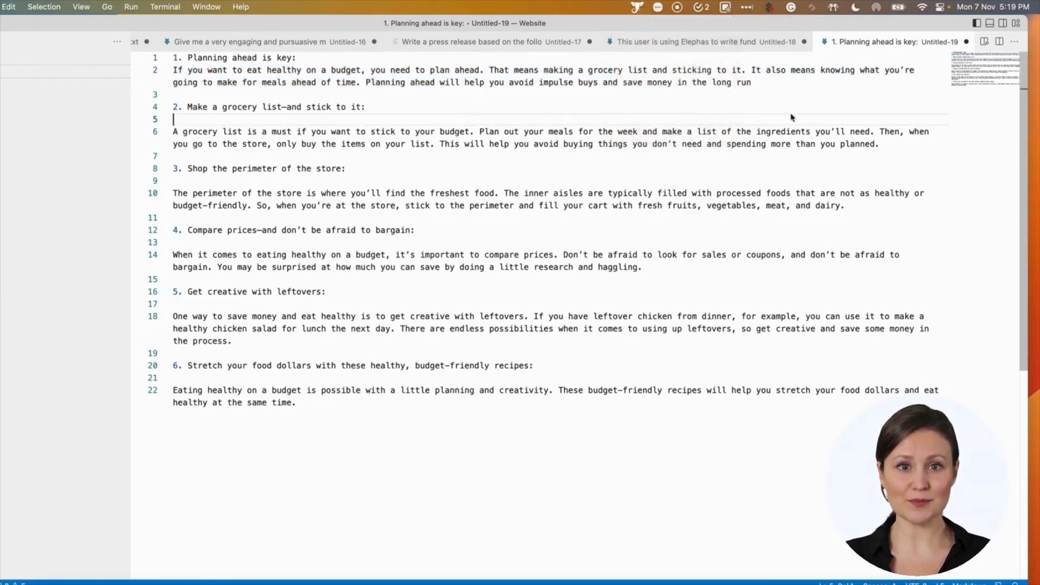
{"action": "left_click_drag", "start_coordinate": [753, 83], "coordinate": [156, 77]}
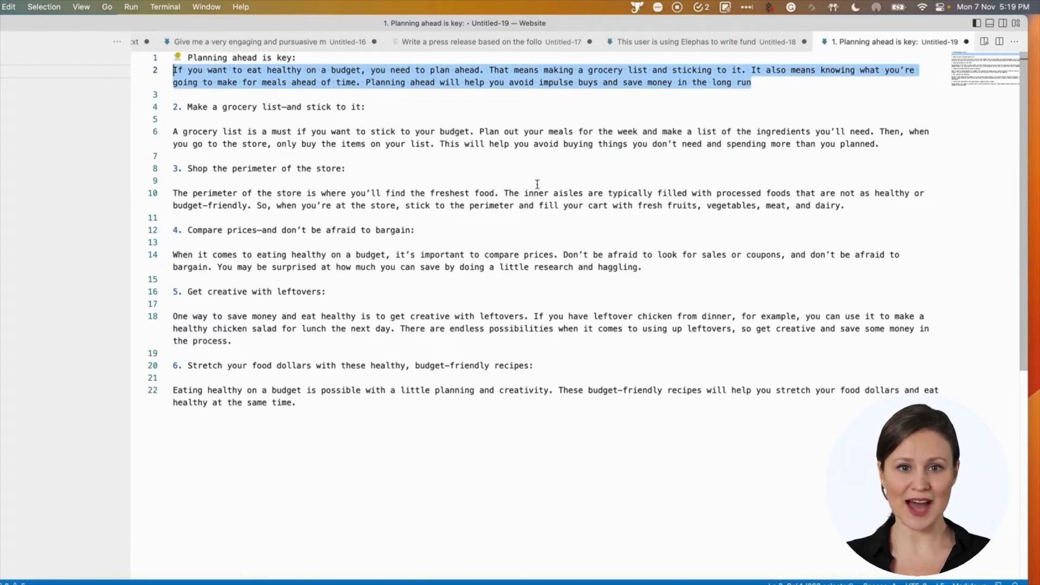
{"action": "left_click", "coordinate": [496, 191]}
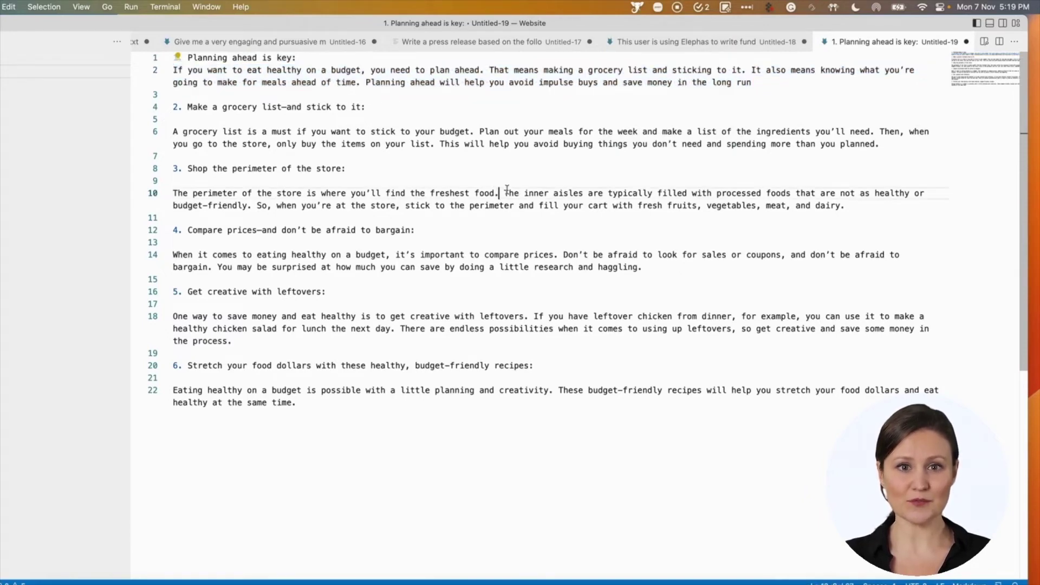
{"action": "left_click", "coordinate": [634, 7]}
Open Elephas's Write an email form at Highly Creative, then select the BBC article paragraphs
{"action": "mouse_move", "coordinate": [642, 88]}
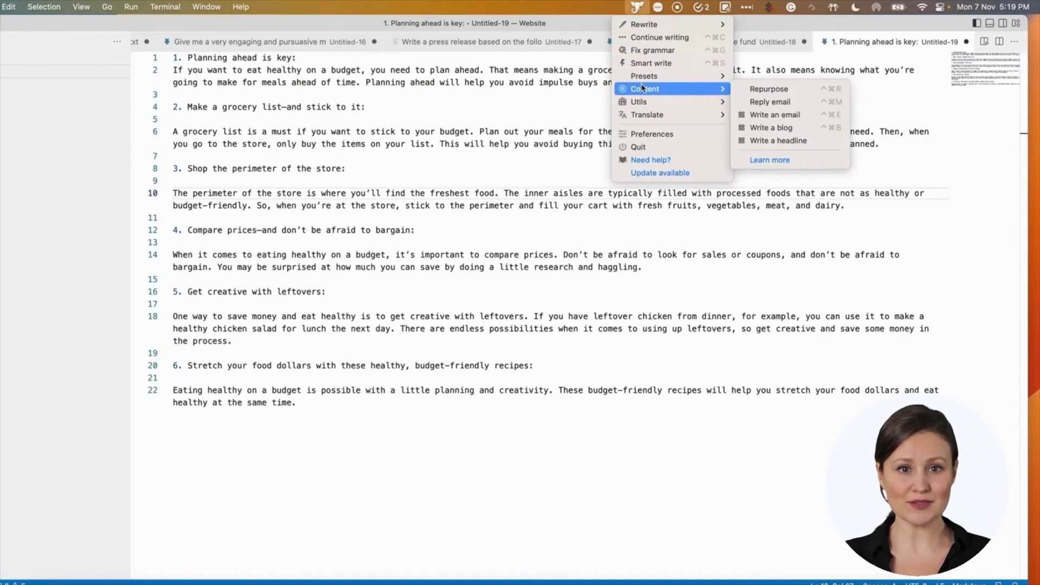
{"action": "left_click", "coordinate": [765, 116]}
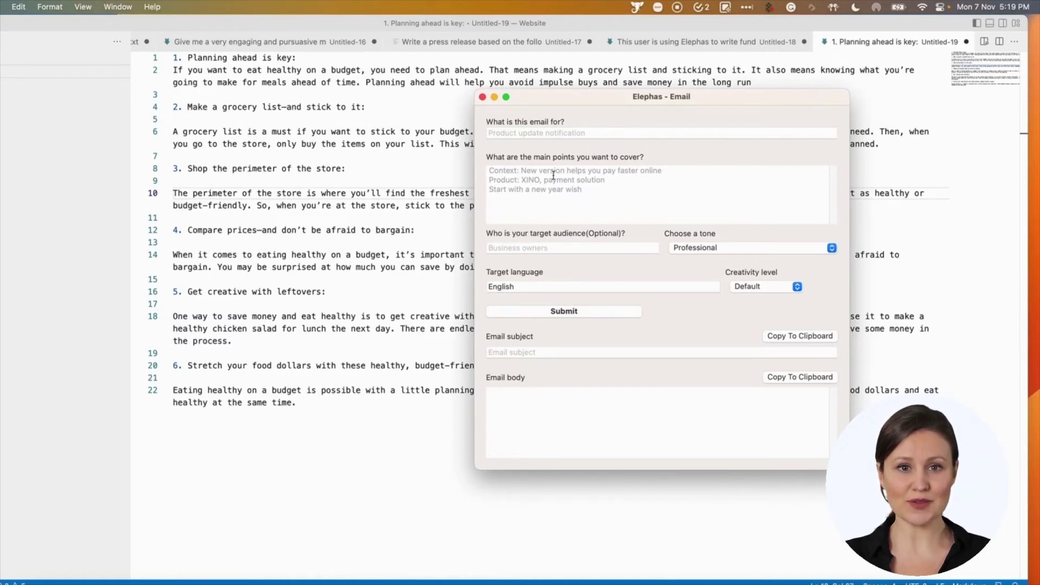
{"action": "left_click", "coordinate": [529, 134]}
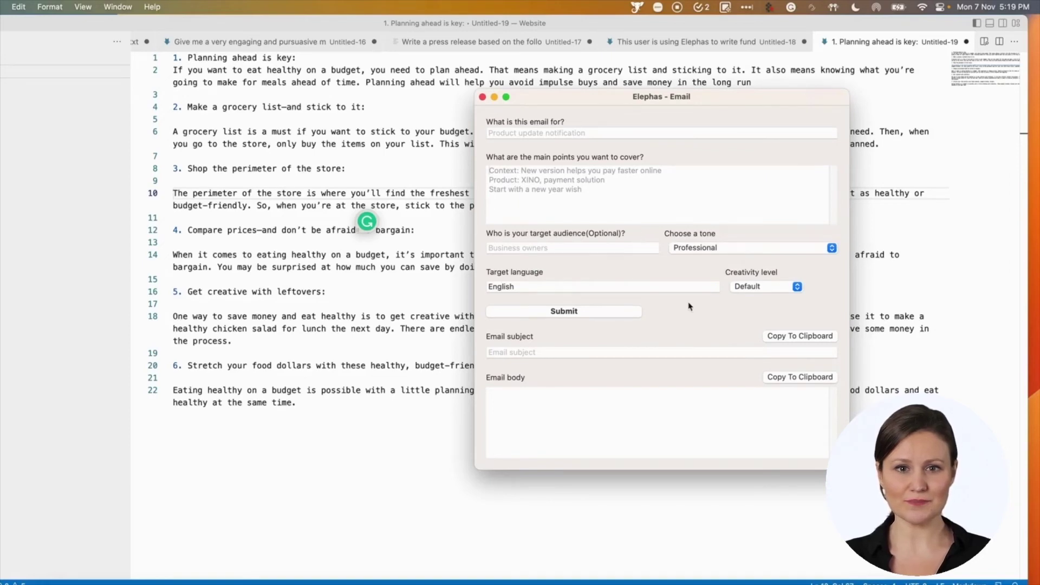
{"action": "left_click", "coordinate": [758, 285]}
{"action": "left_click", "coordinate": [767, 301]}
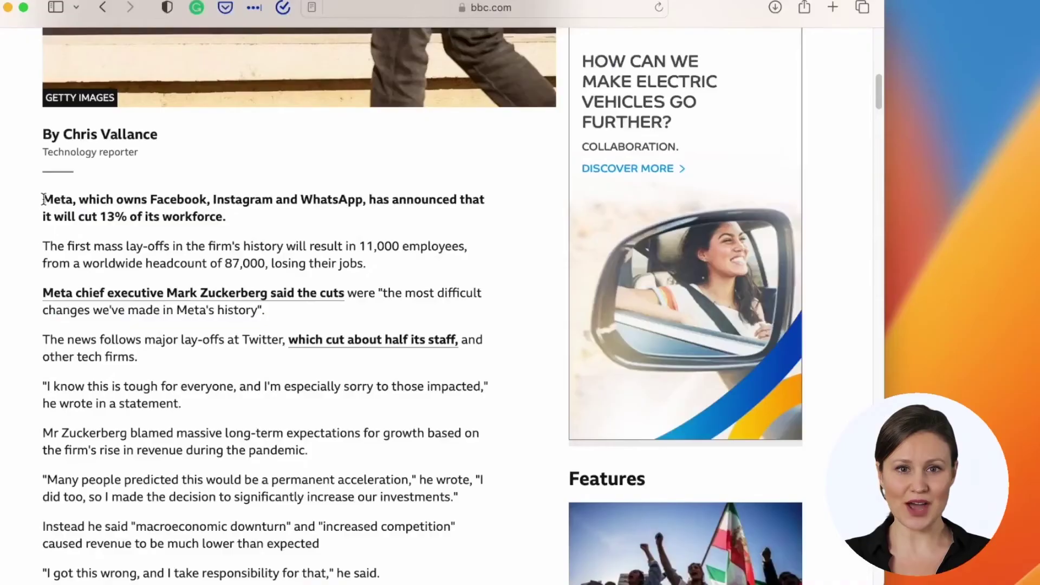
{"action": "left_click_drag", "start_coordinate": [43, 195], "coordinate": [377, 342]}
{"action": "scroll", "coordinate": [347, 412], "scroll_direction": "down", "scroll_amount": 15}
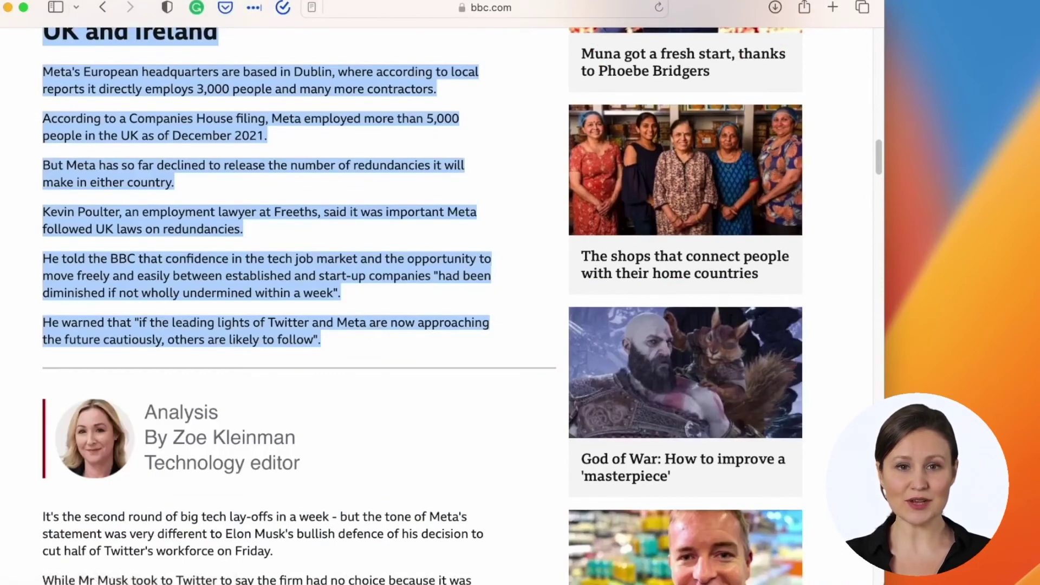
Summarize the selected BBC article on Meta's job cuts with Elephas Summarize
{"action": "left_click", "coordinate": [607, 1]}
{"action": "mouse_move", "coordinate": [652, 85]}
{"action": "left_click", "coordinate": [803, 87]}
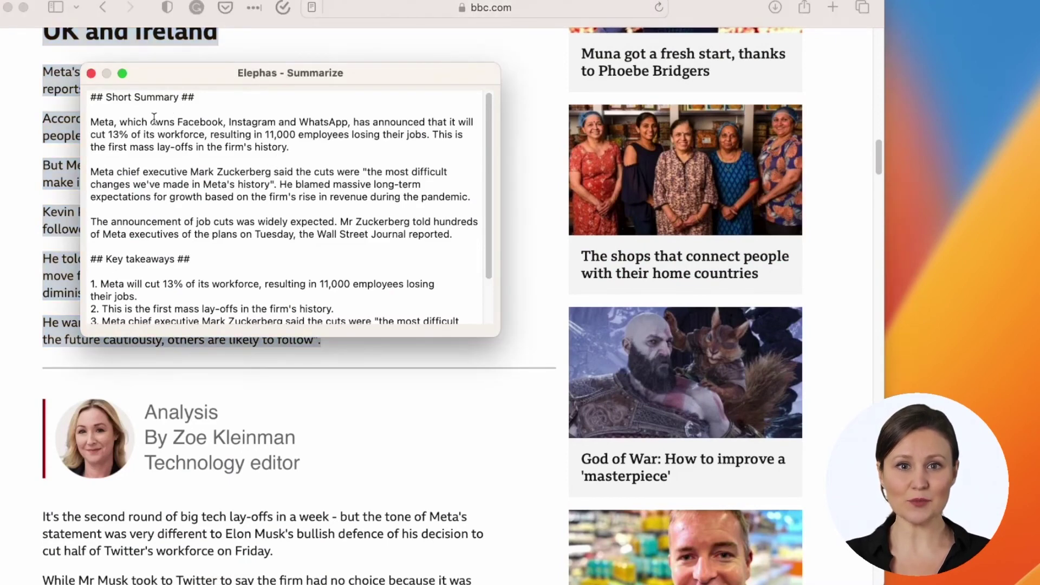
{"action": "scroll", "coordinate": [204, 167], "scroll_direction": "down", "scroll_amount": 2}
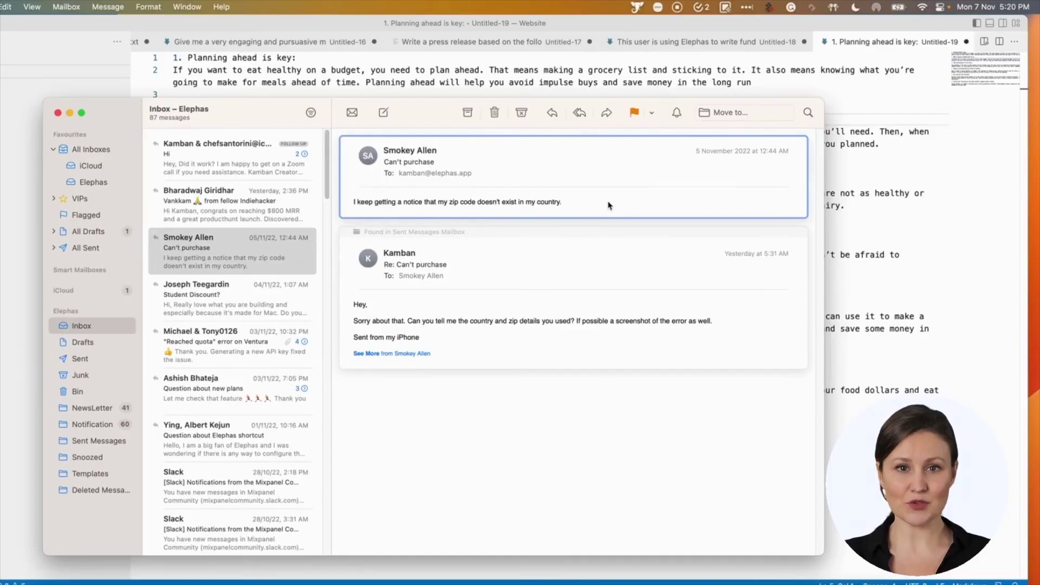
{"action": "left_click_drag", "start_coordinate": [563, 203], "coordinate": [351, 203]}
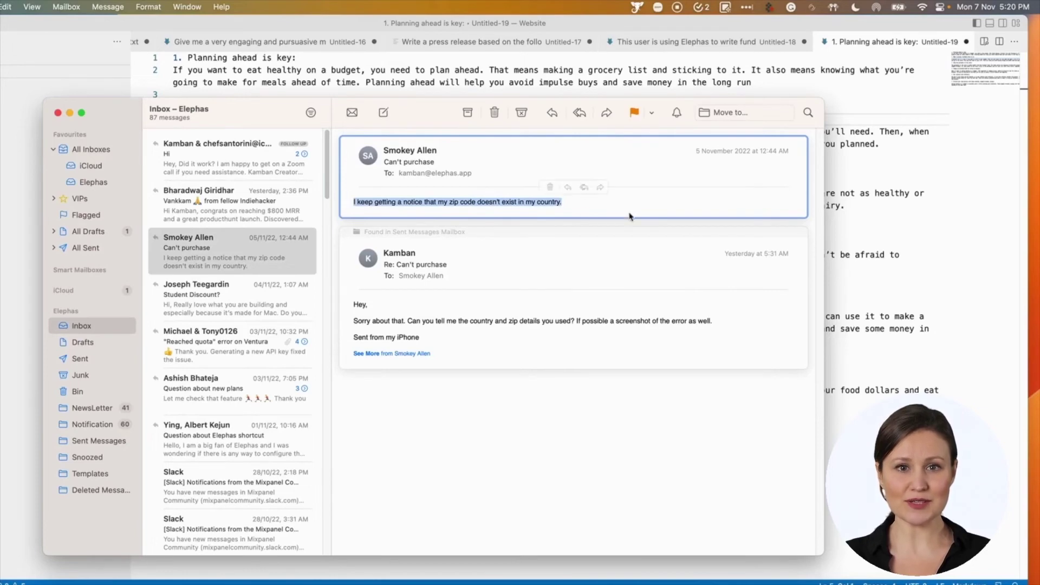
{"action": "left_click", "coordinate": [638, 9]}
{"action": "mouse_move", "coordinate": [662, 92]}
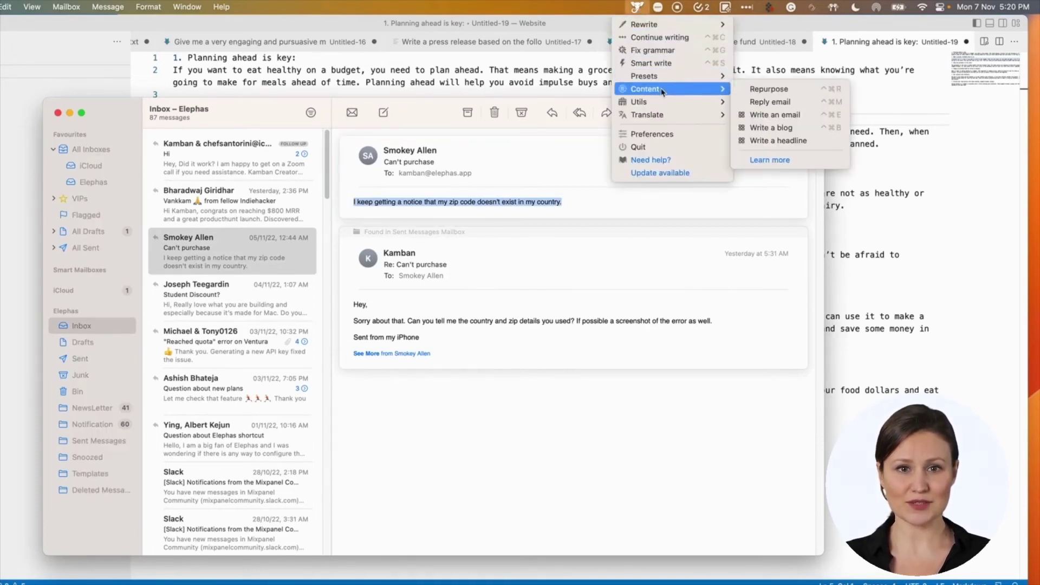
{"action": "left_click", "coordinate": [593, 211]}
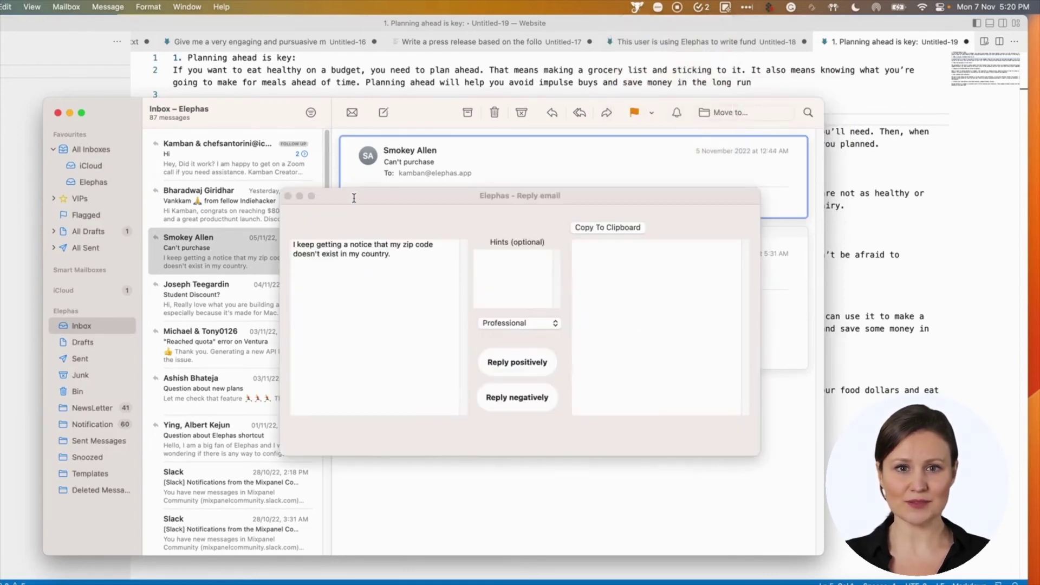
{"action": "left_click", "coordinate": [517, 268]}
{"action": "type", "text": "dpd"}
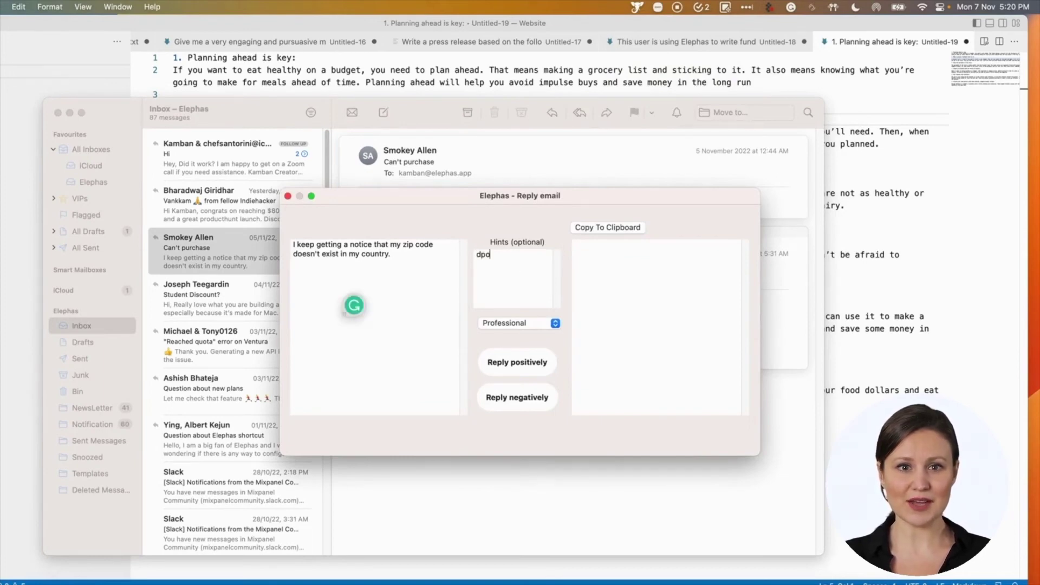
{"action": "type", "text": "s not suppor"}
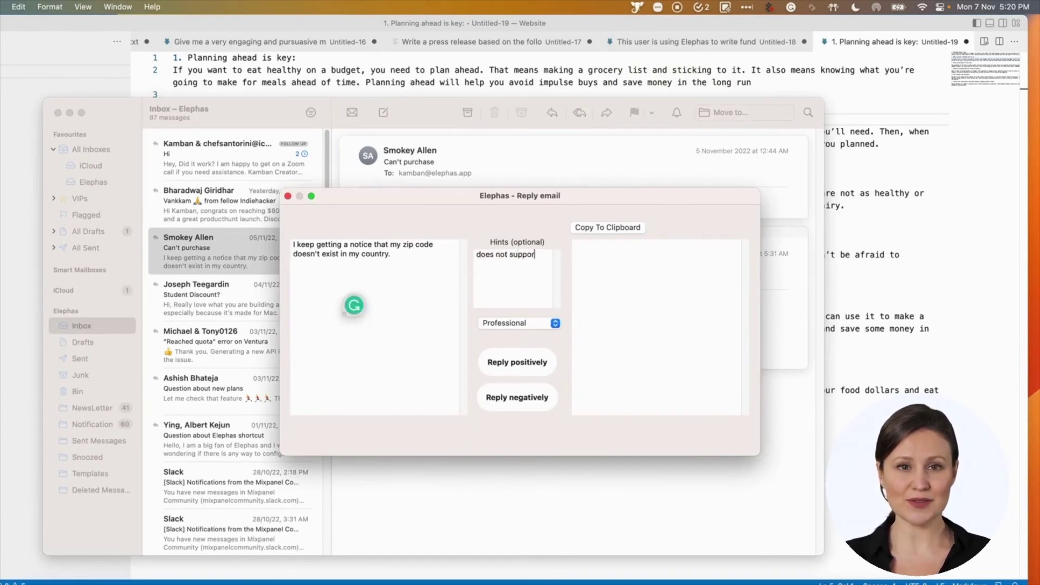
{"action": "type", "text": "t your co"}
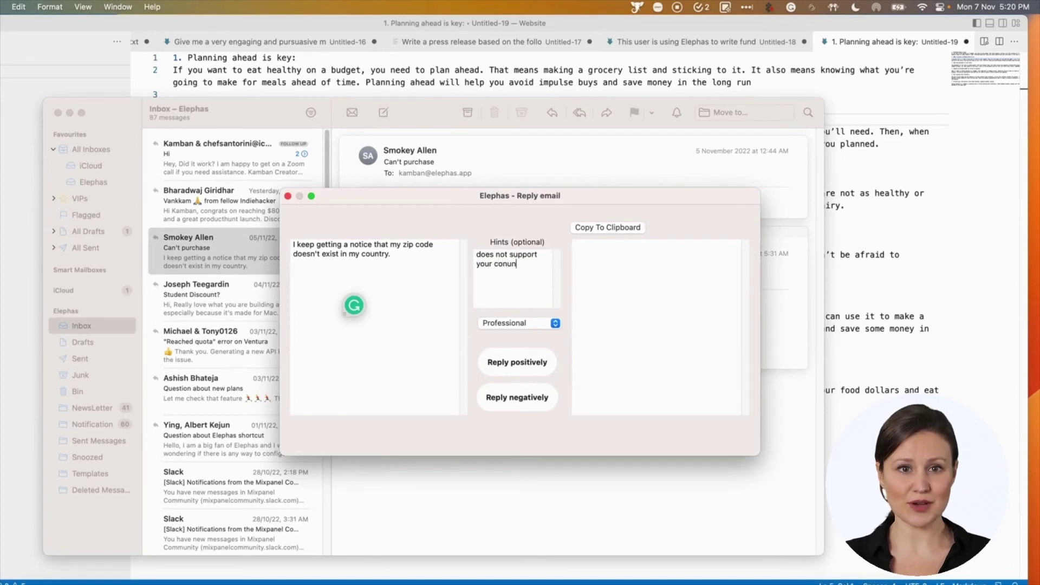
{"action": "type", "text": "untry"}
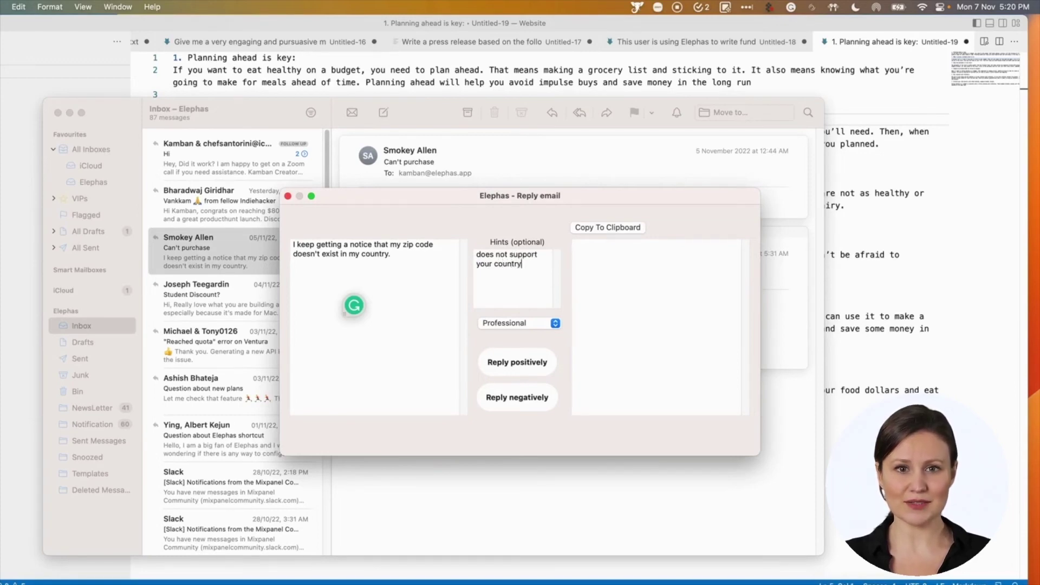
{"action": "left_click", "coordinate": [542, 373]}
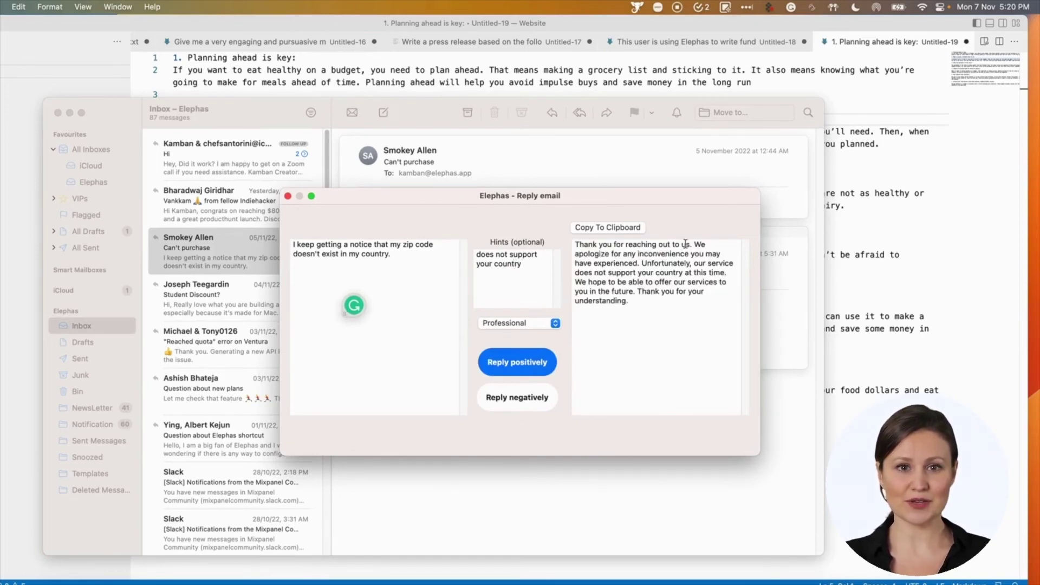
{"action": "left_click_drag", "start_coordinate": [649, 305], "coordinate": [596, 238]}
{"action": "key", "text": "super+c"}
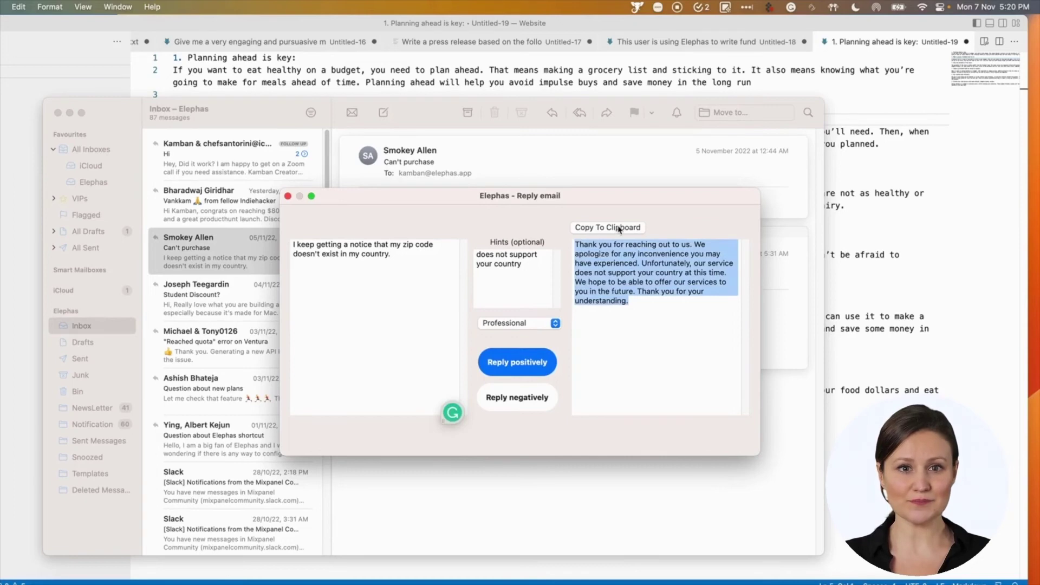
{"action": "left_click", "coordinate": [620, 168]}
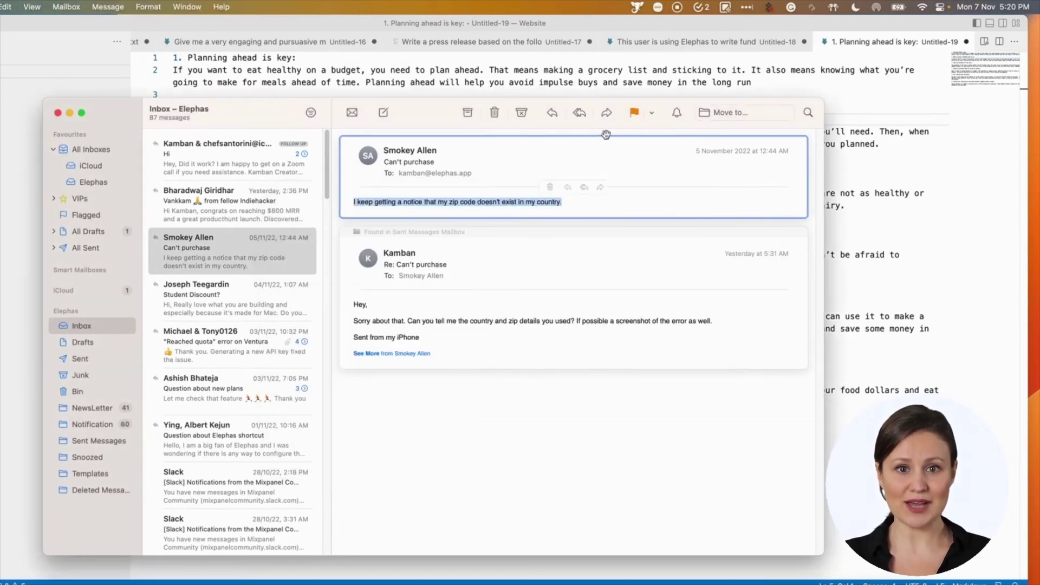
{"action": "left_click", "coordinate": [552, 112]}
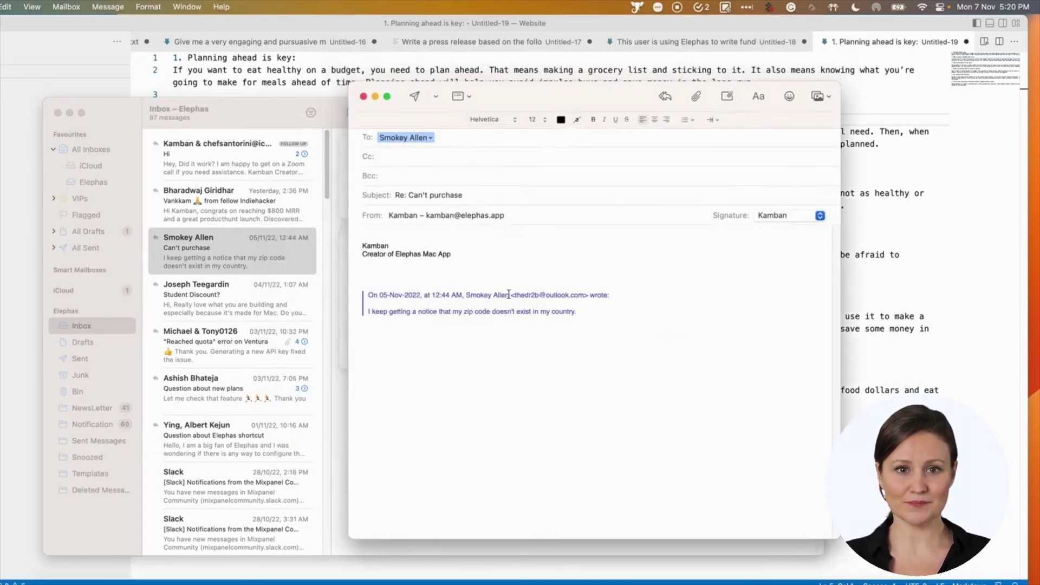
{"action": "key", "text": "super+v"}
{"action": "key", "text": "Return"}
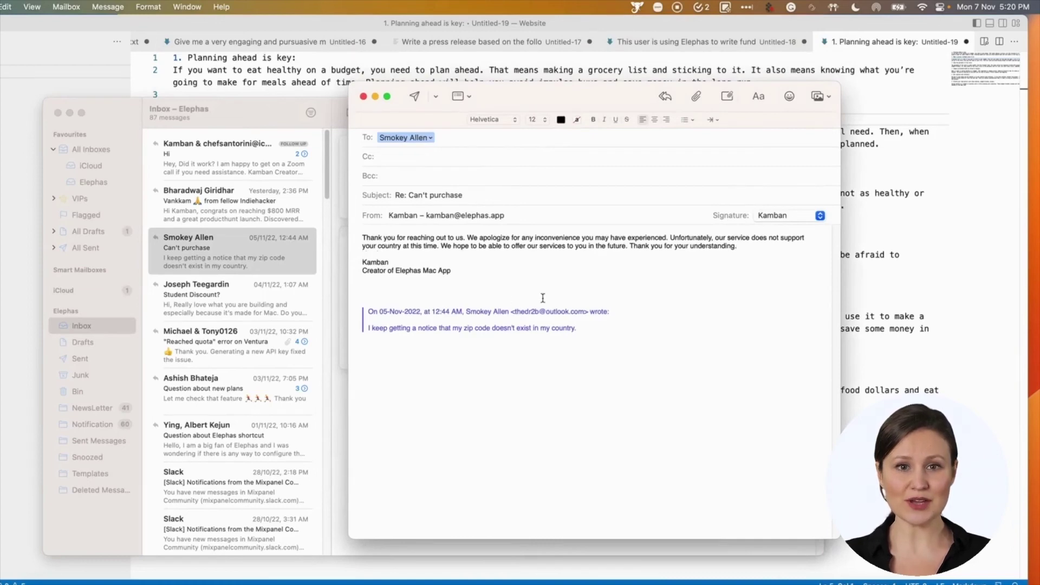
{"action": "left_click", "coordinate": [364, 96]}
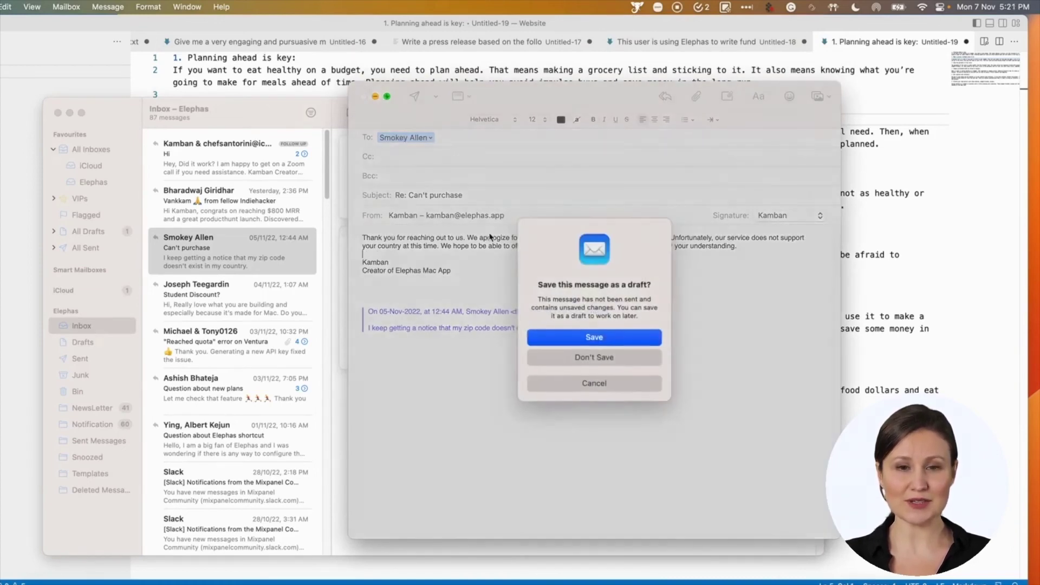
{"action": "left_click", "coordinate": [592, 358]}
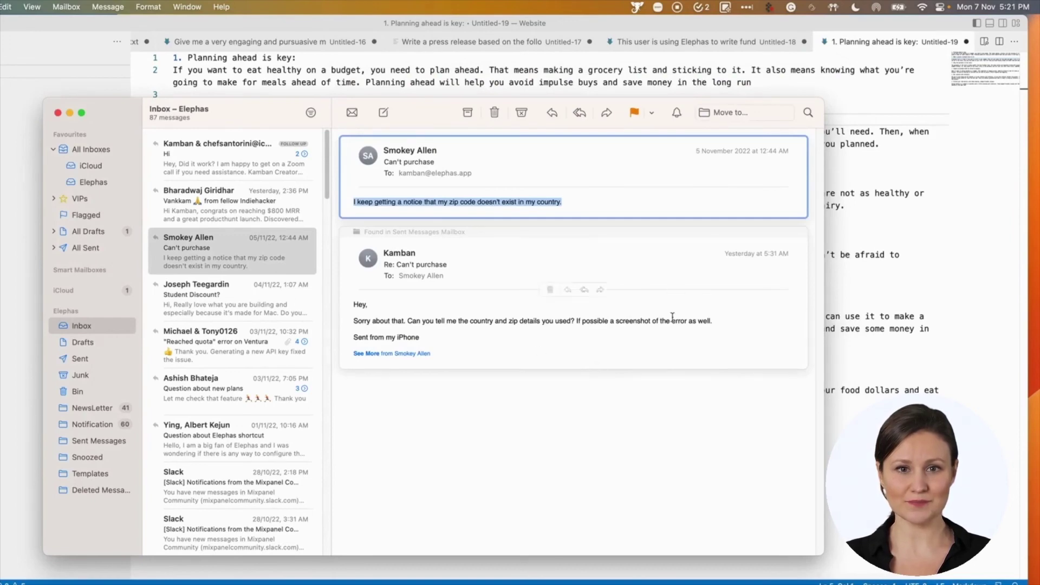
{"action": "left_click", "coordinate": [638, 7]}
Open excel.mp4 from Finder's Demo folder in QuickTime Player
{"action": "mouse_move", "coordinate": [666, 108]}
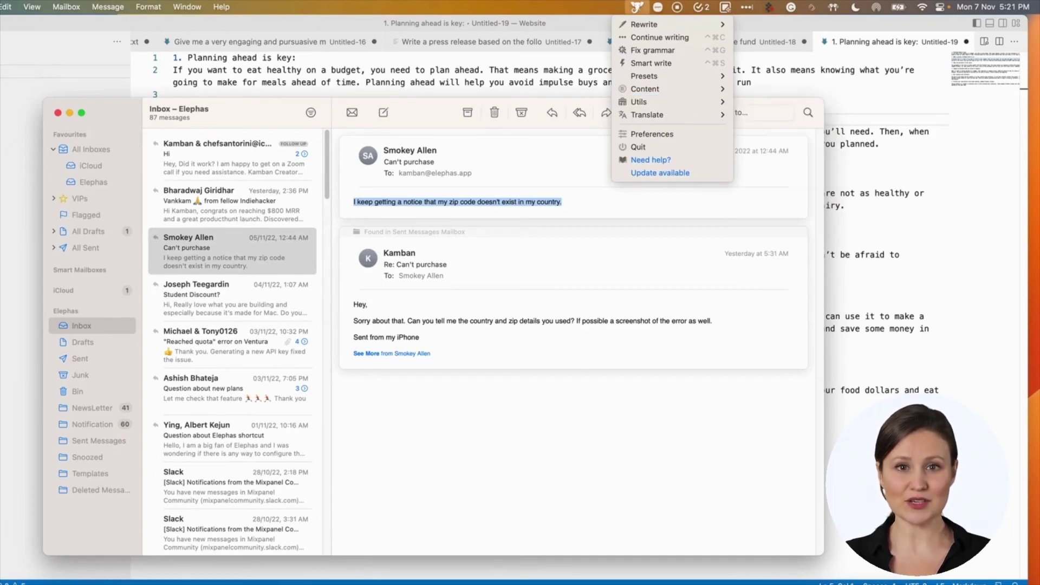
{"action": "left_click", "coordinate": [336, 577]}
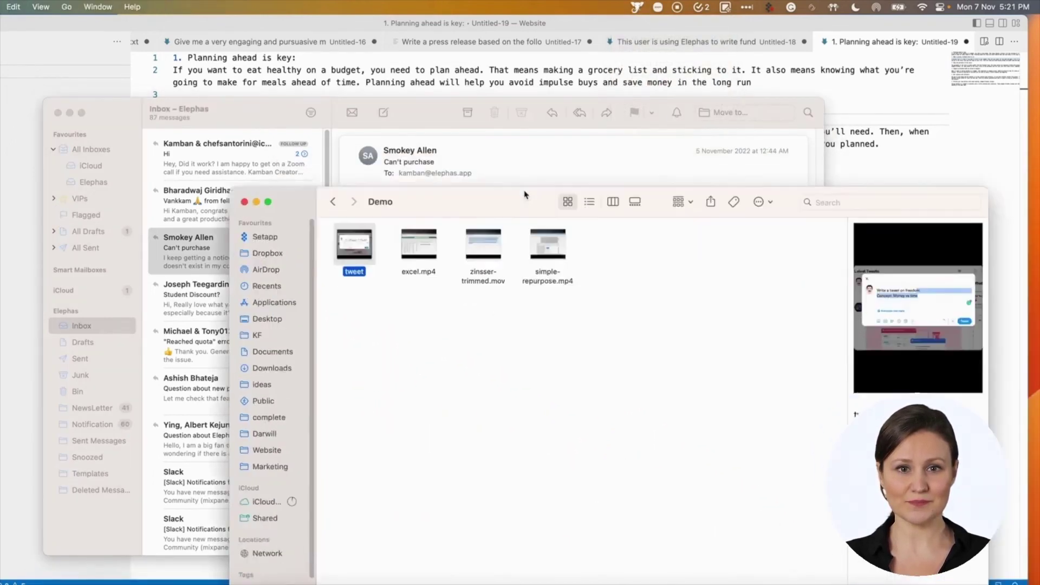
{"action": "left_click", "coordinate": [412, 294]}
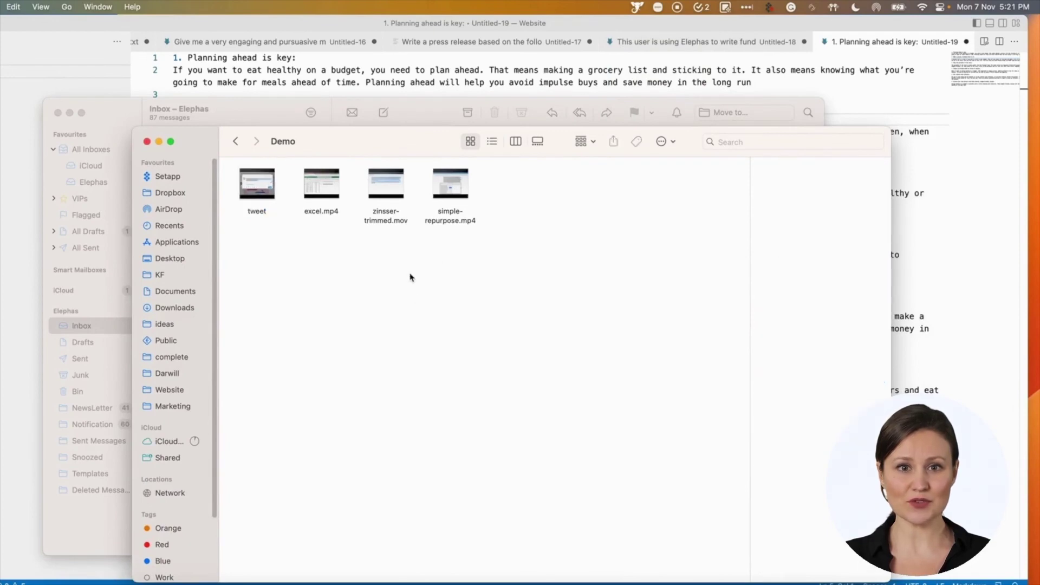
{"action": "double_click", "coordinate": [329, 178]}
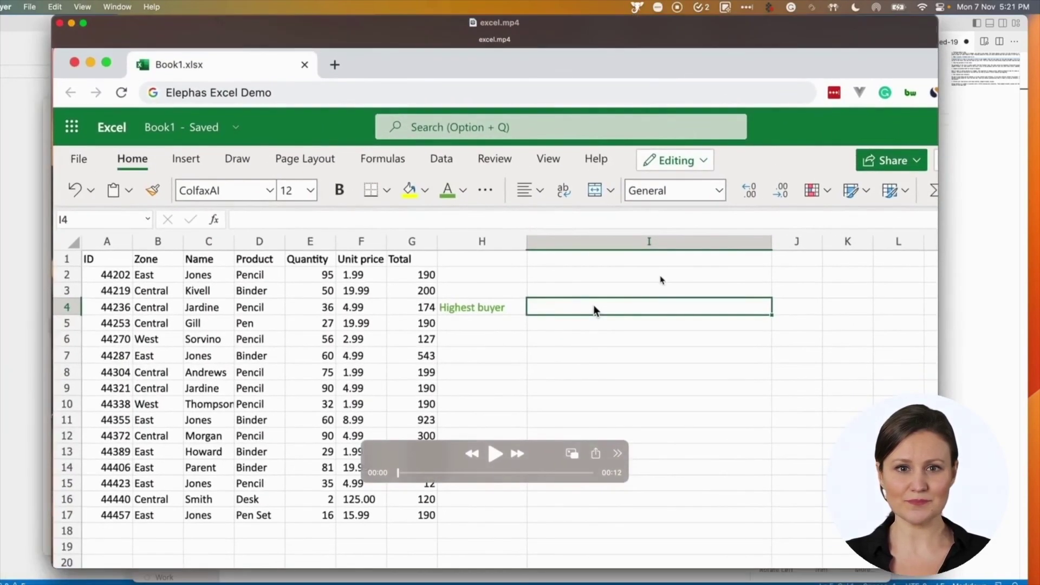
Play excel.mp4 to show the highest buyer's name filled into cell I4
{"action": "left_click", "coordinate": [495, 454]}
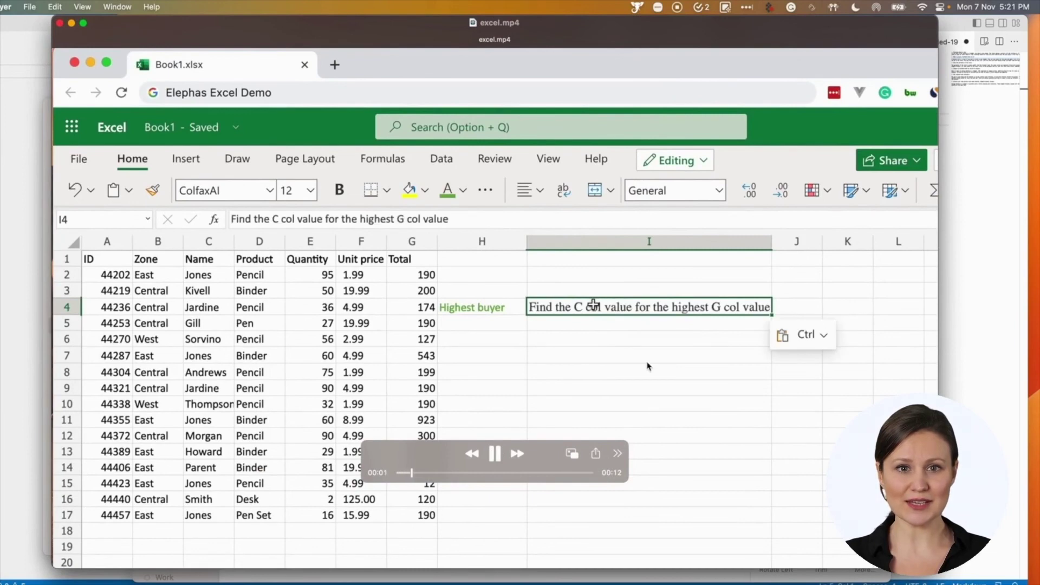